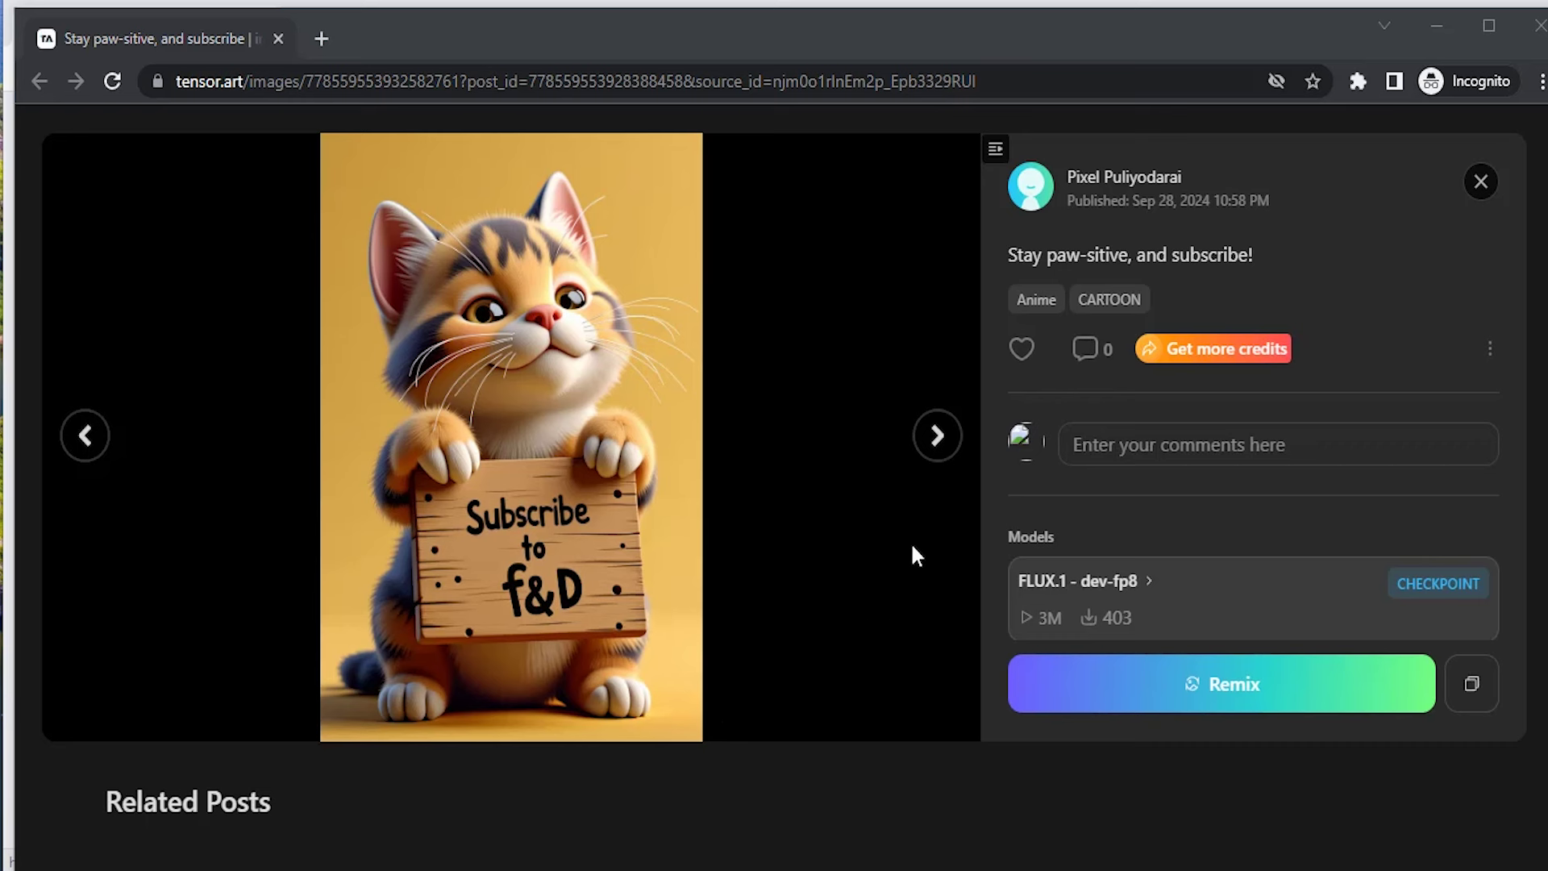
# Maximize the browser window and go to Get more credits.
pyautogui.click(1488, 26)
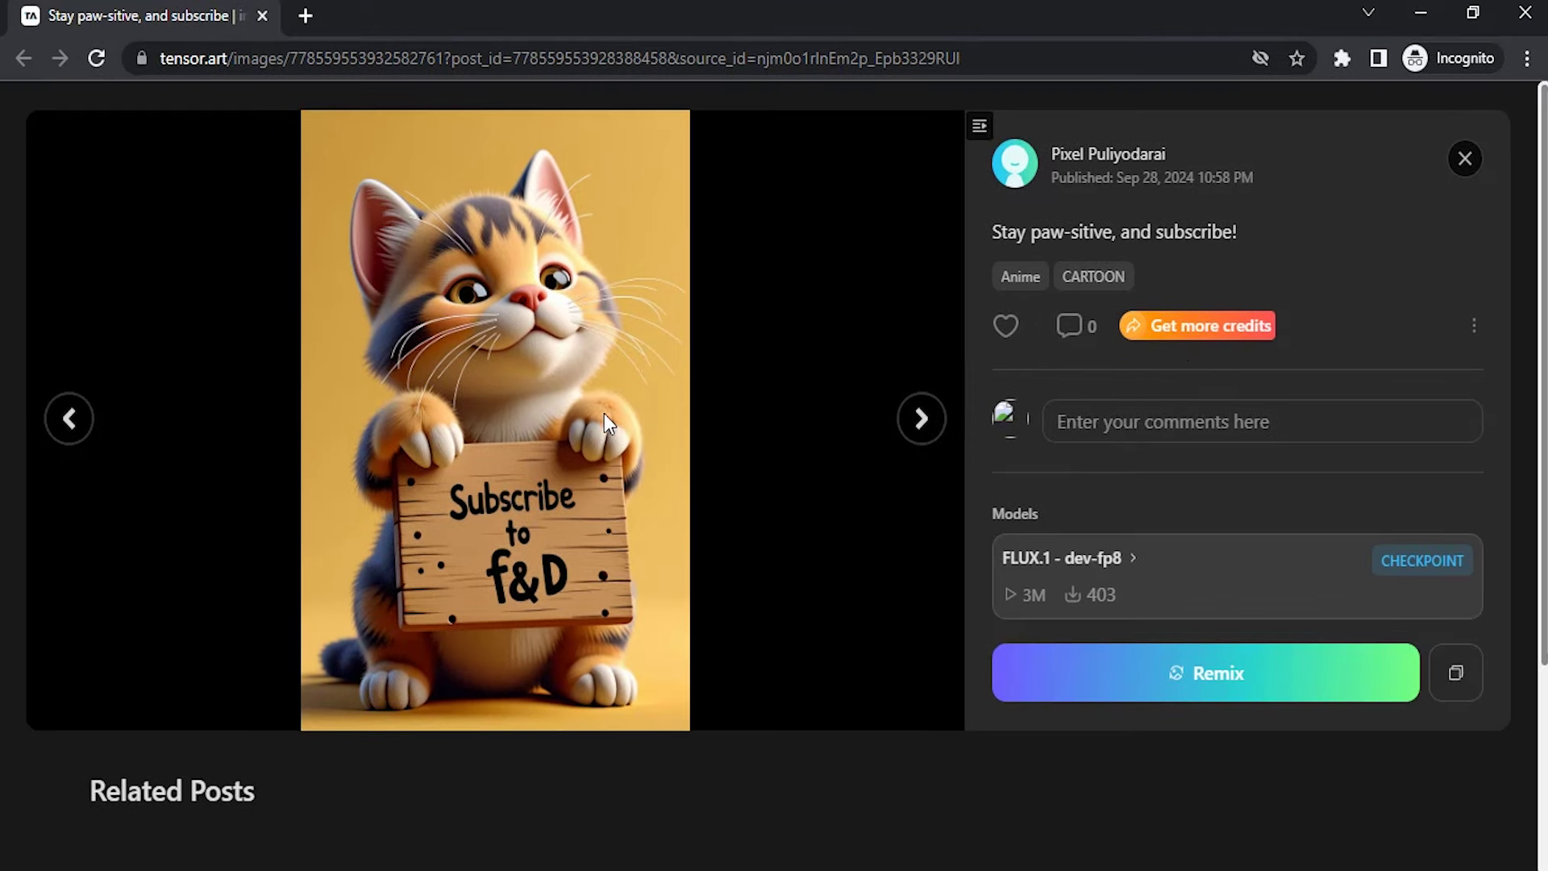
pyautogui.click(1188, 331)
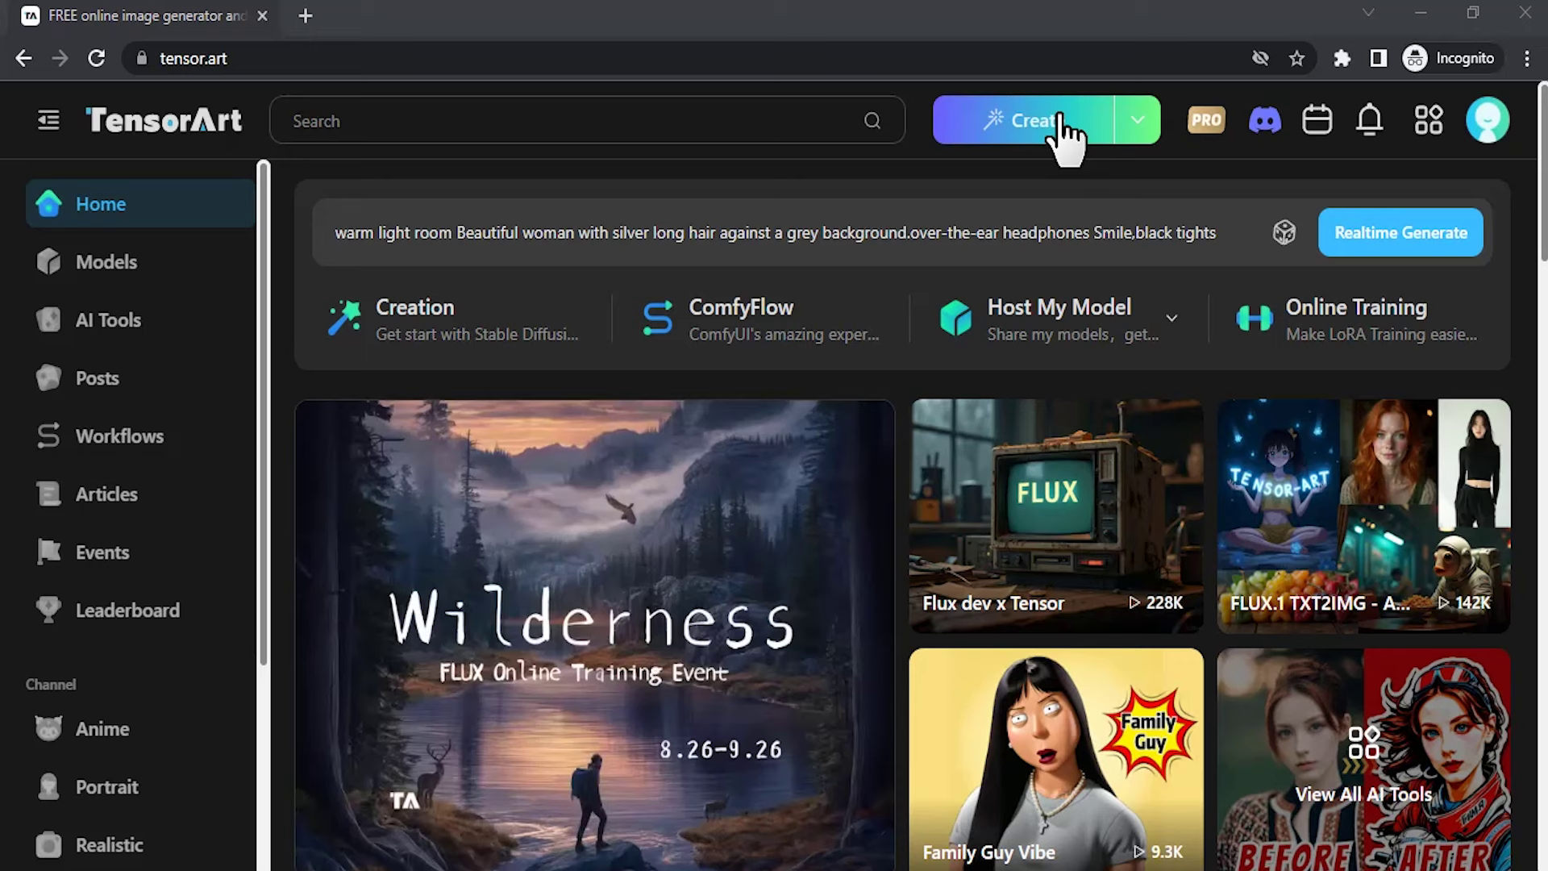
# Choose Creation from the Create menu to open the Text2Img studio.
pyautogui.moveTo(1062, 120)
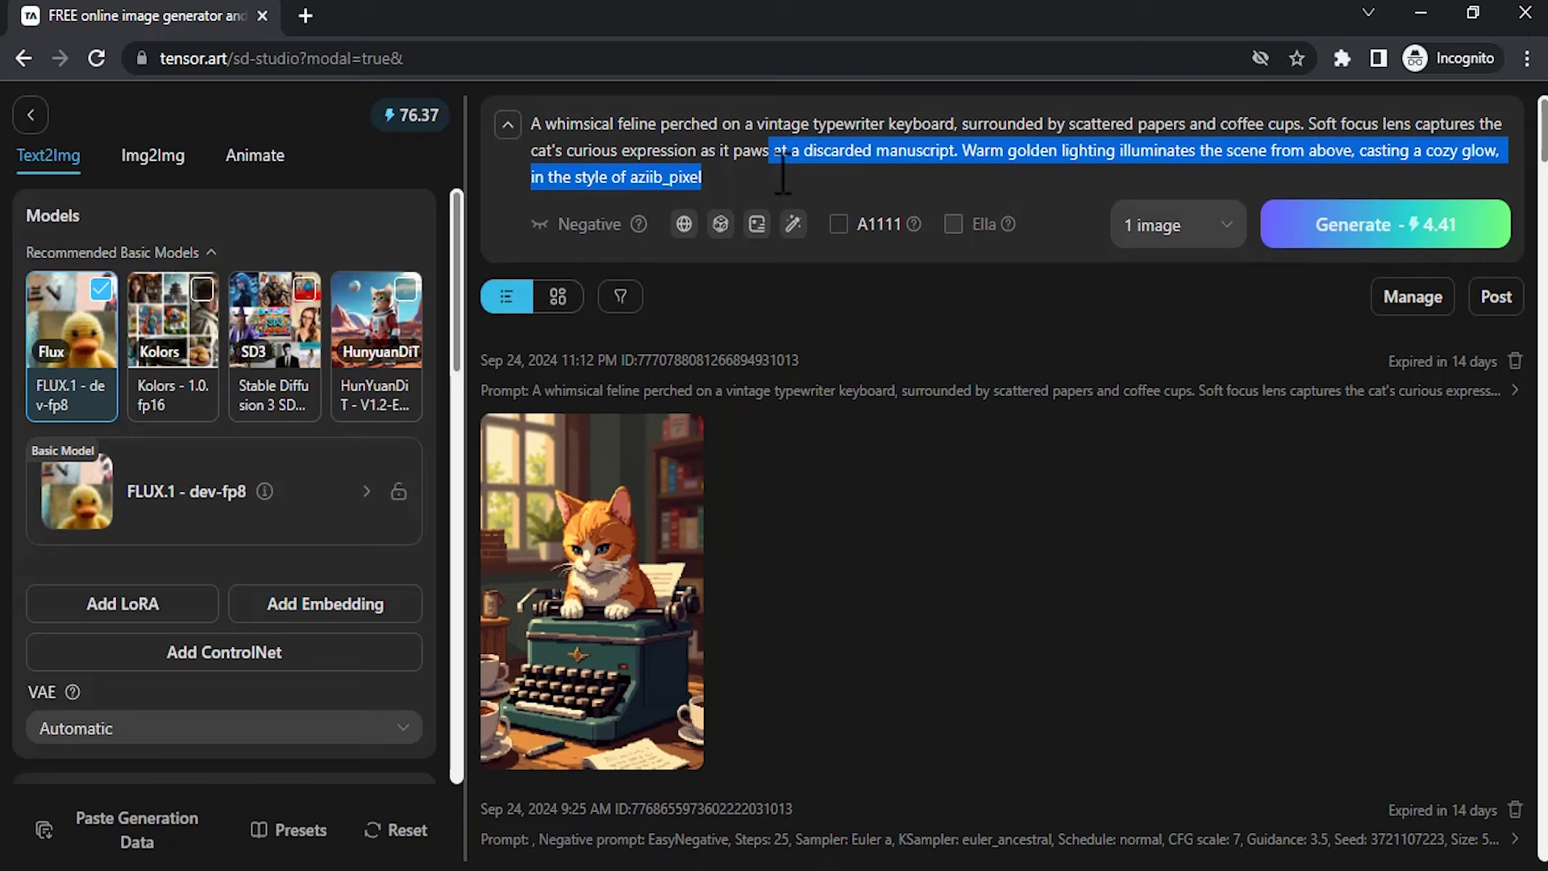
pyautogui.click(782, 174)
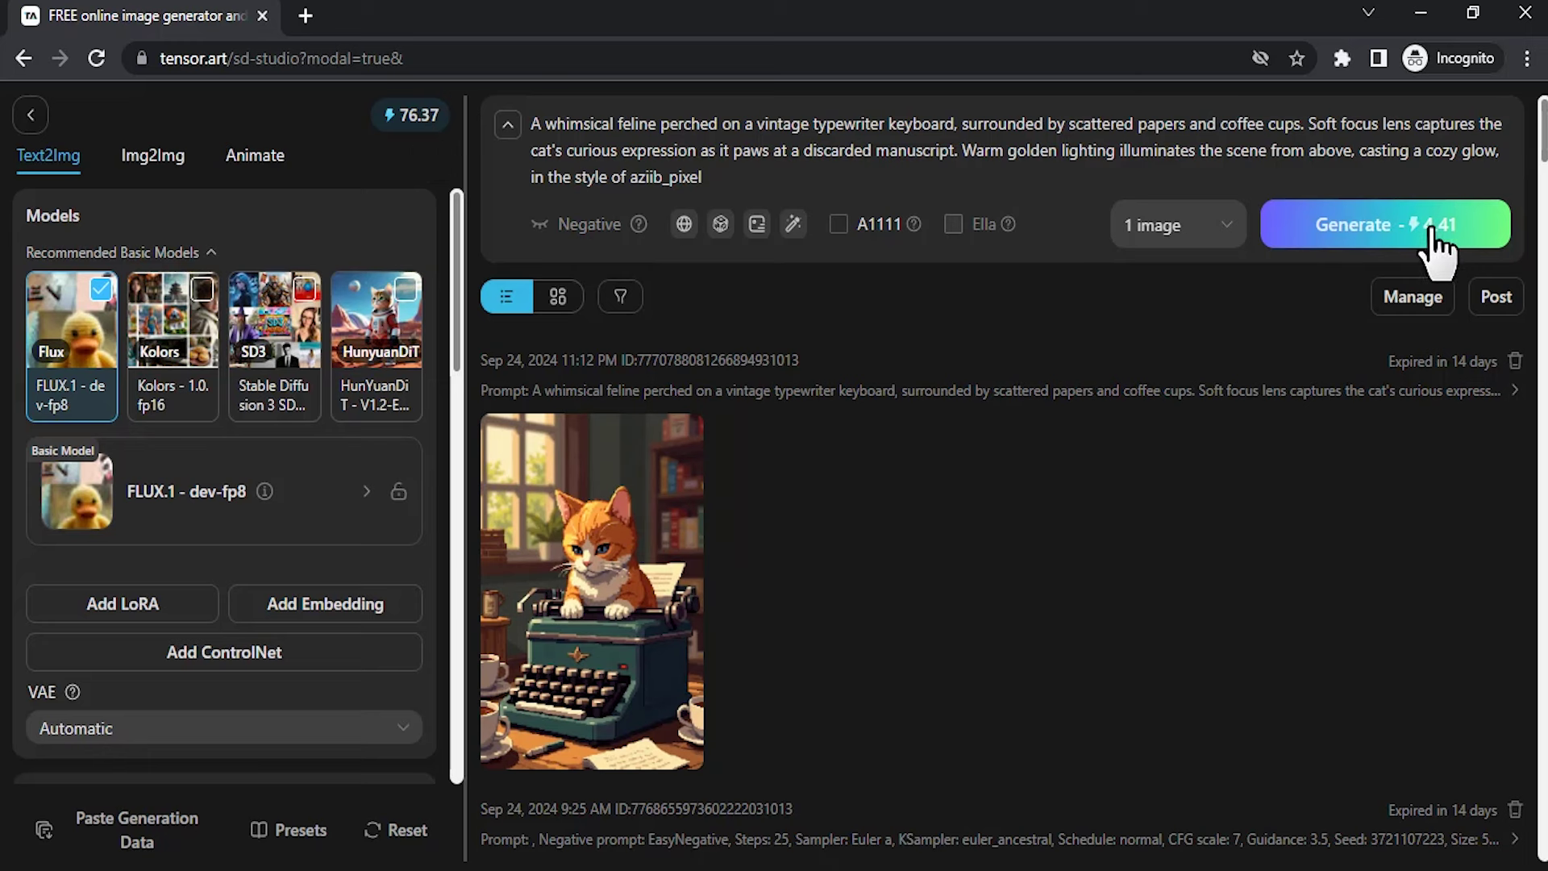
pyautogui.scroll(-5, 294, 425)
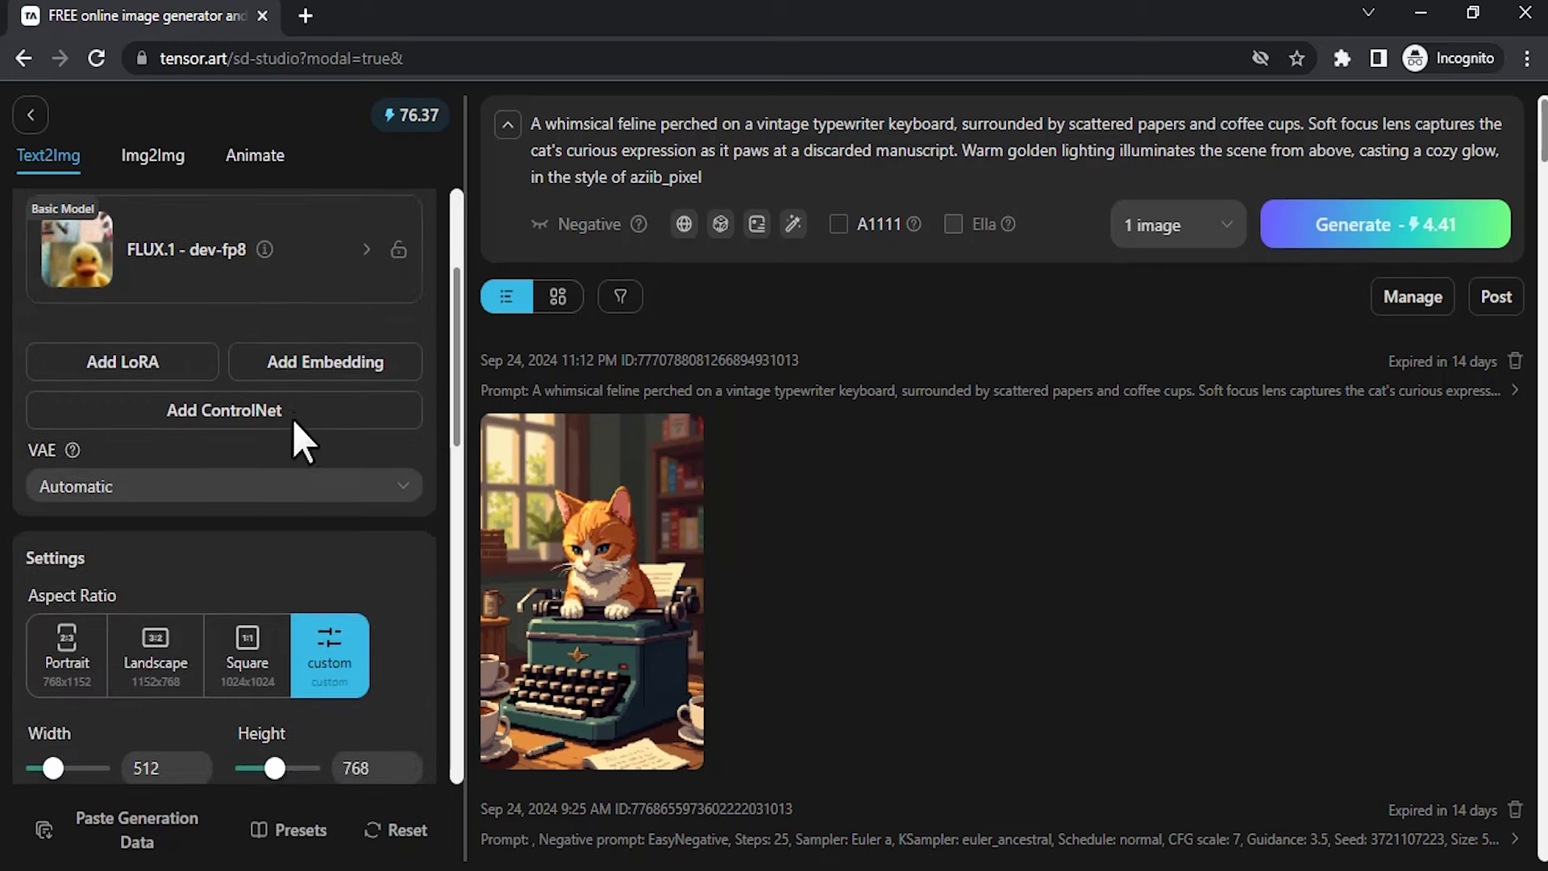
pyautogui.scroll(-3, 376, 438)
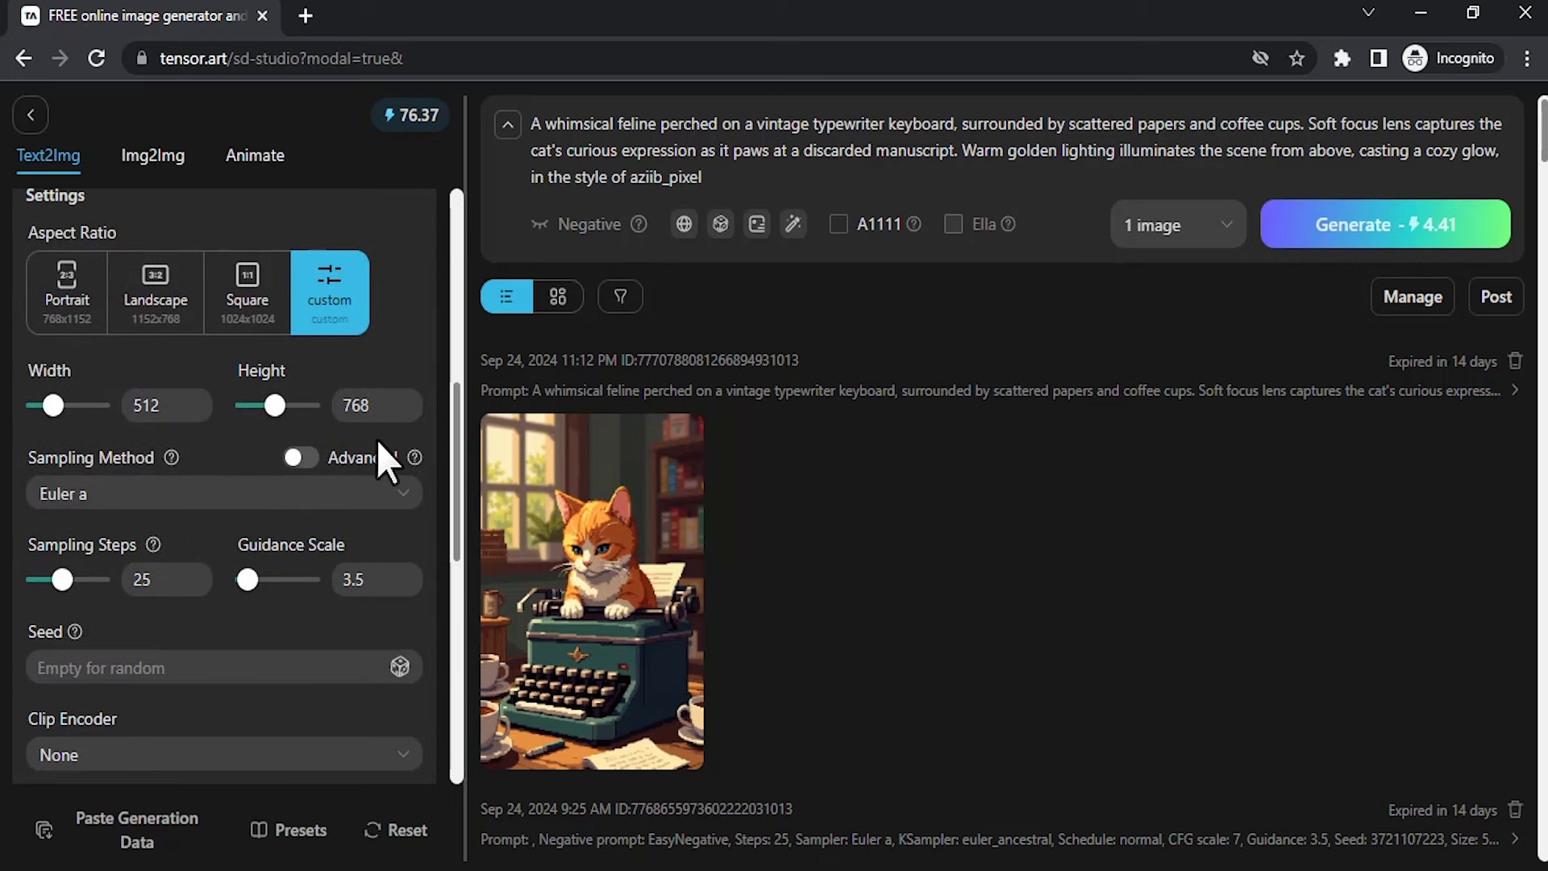
pyautogui.scroll(-6, 384, 415)
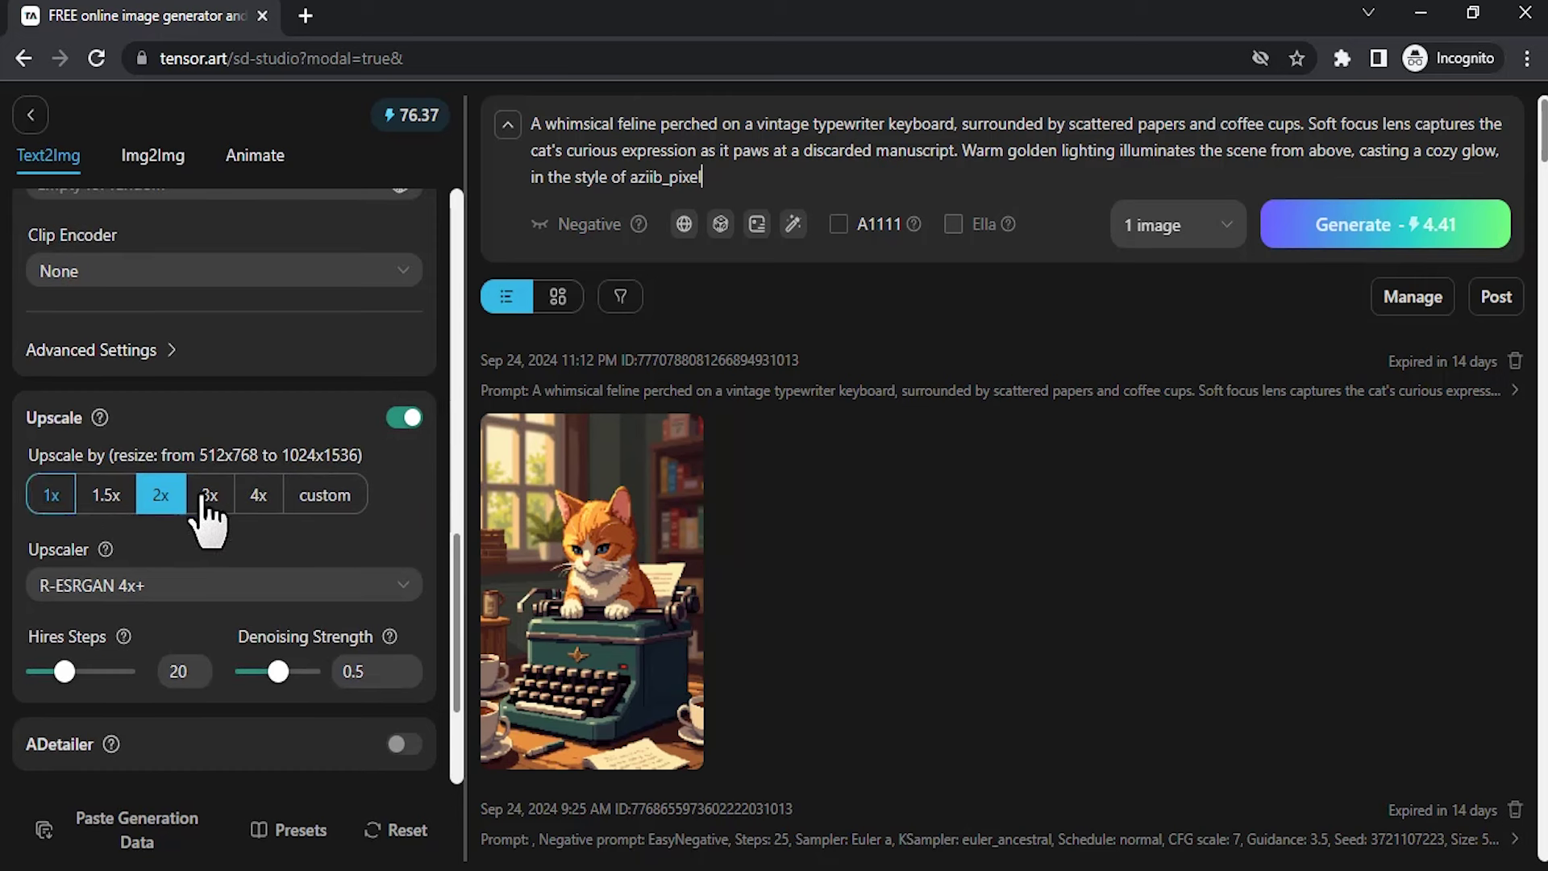
pyautogui.click(405, 418)
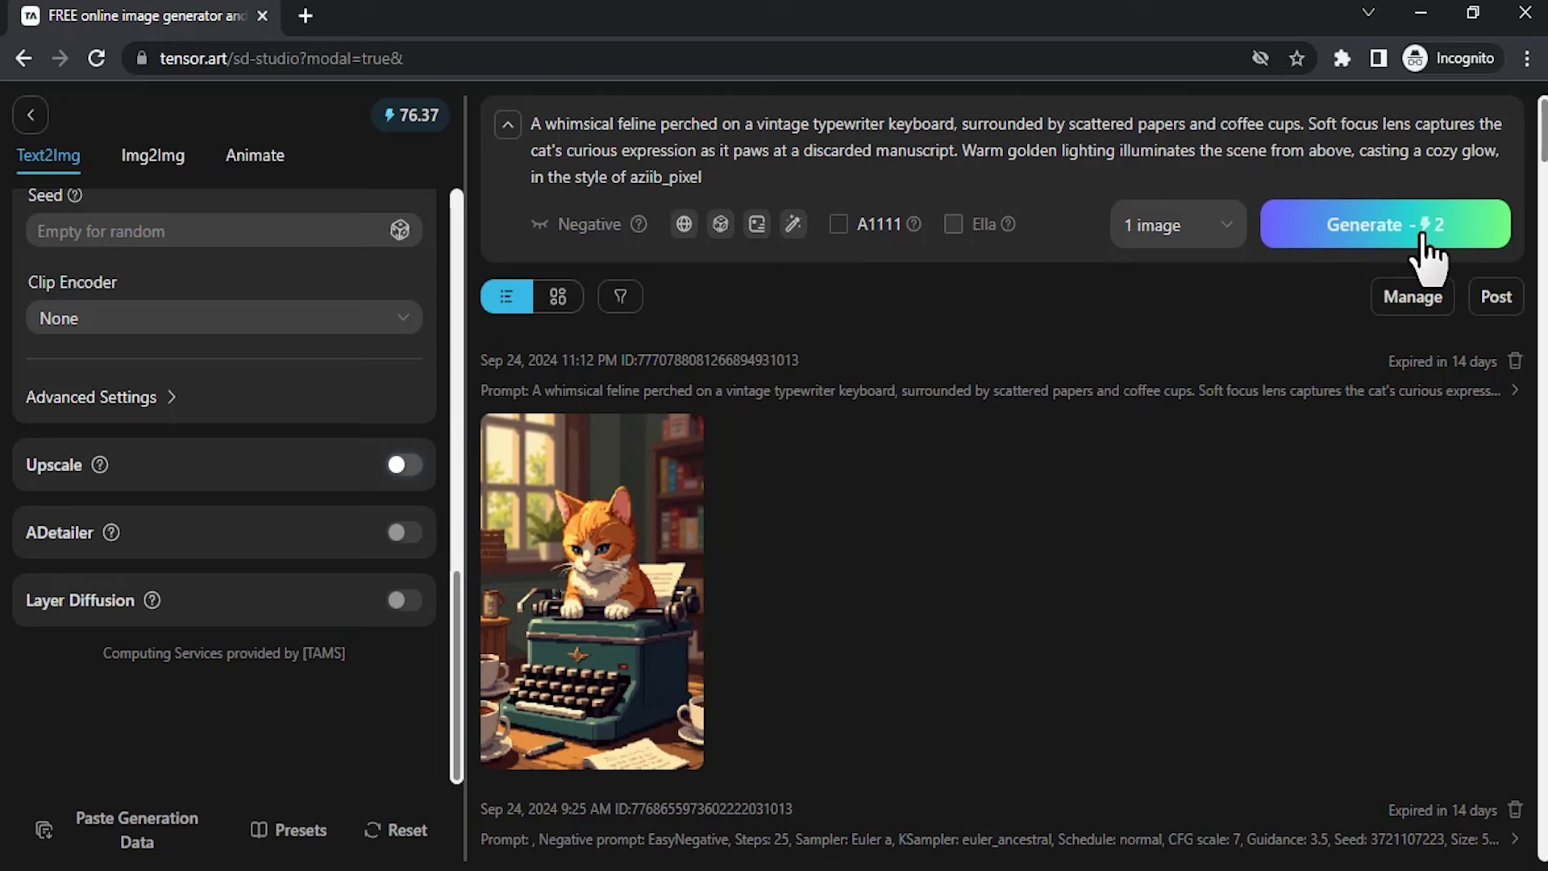
pyautogui.scroll(6, 171, 625)
pyautogui.click(171, 625)
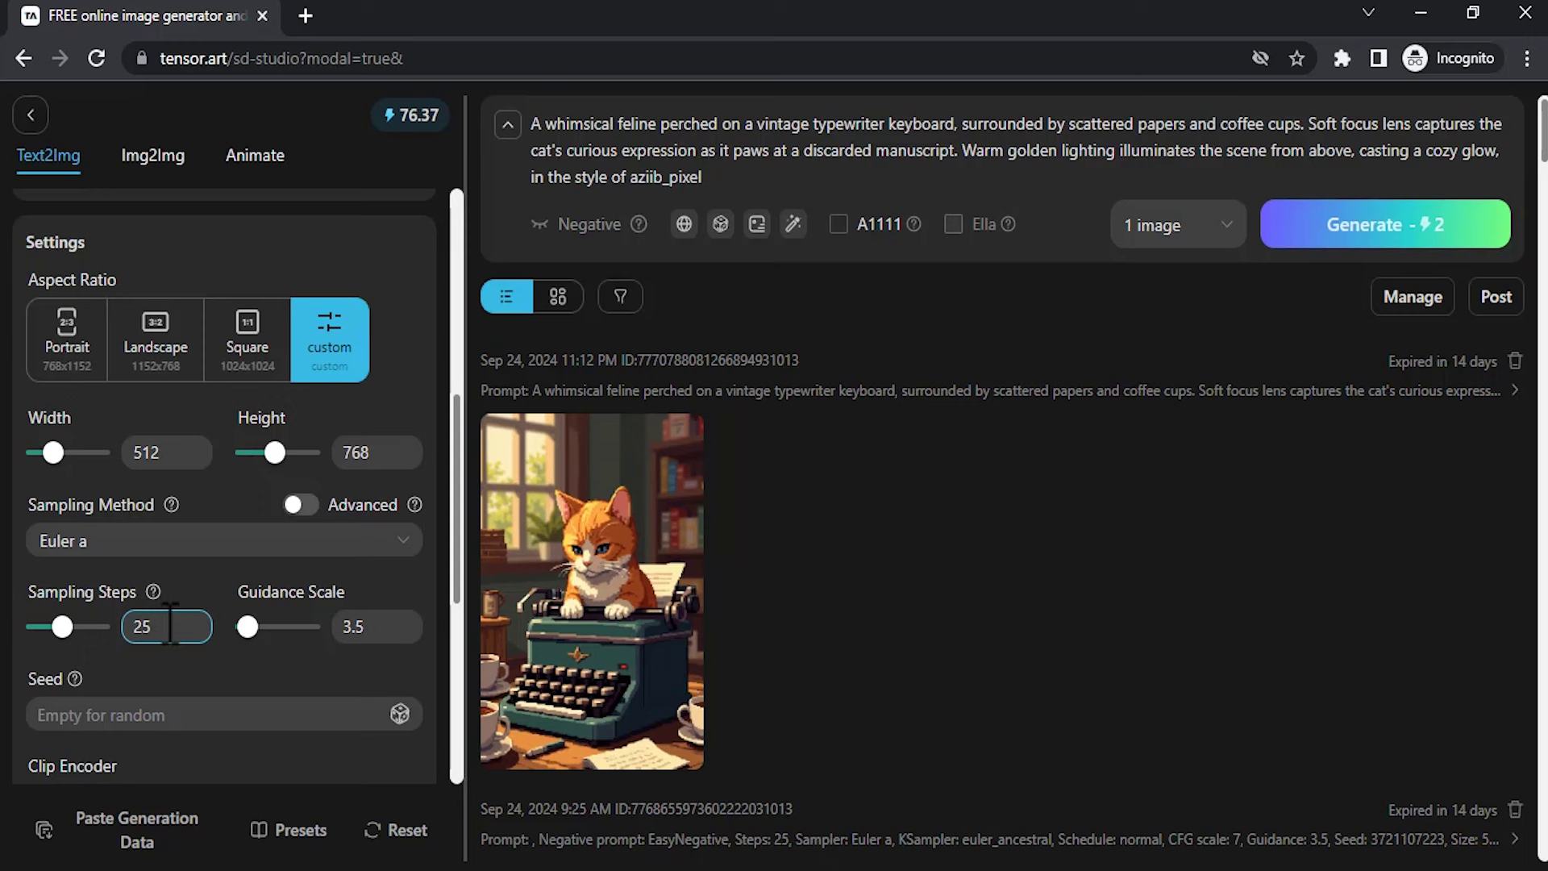
pyautogui.press('Down')
pyautogui.press('Down')
pyautogui.press('Down')
pyautogui.press('Down')
pyautogui.press('Down')
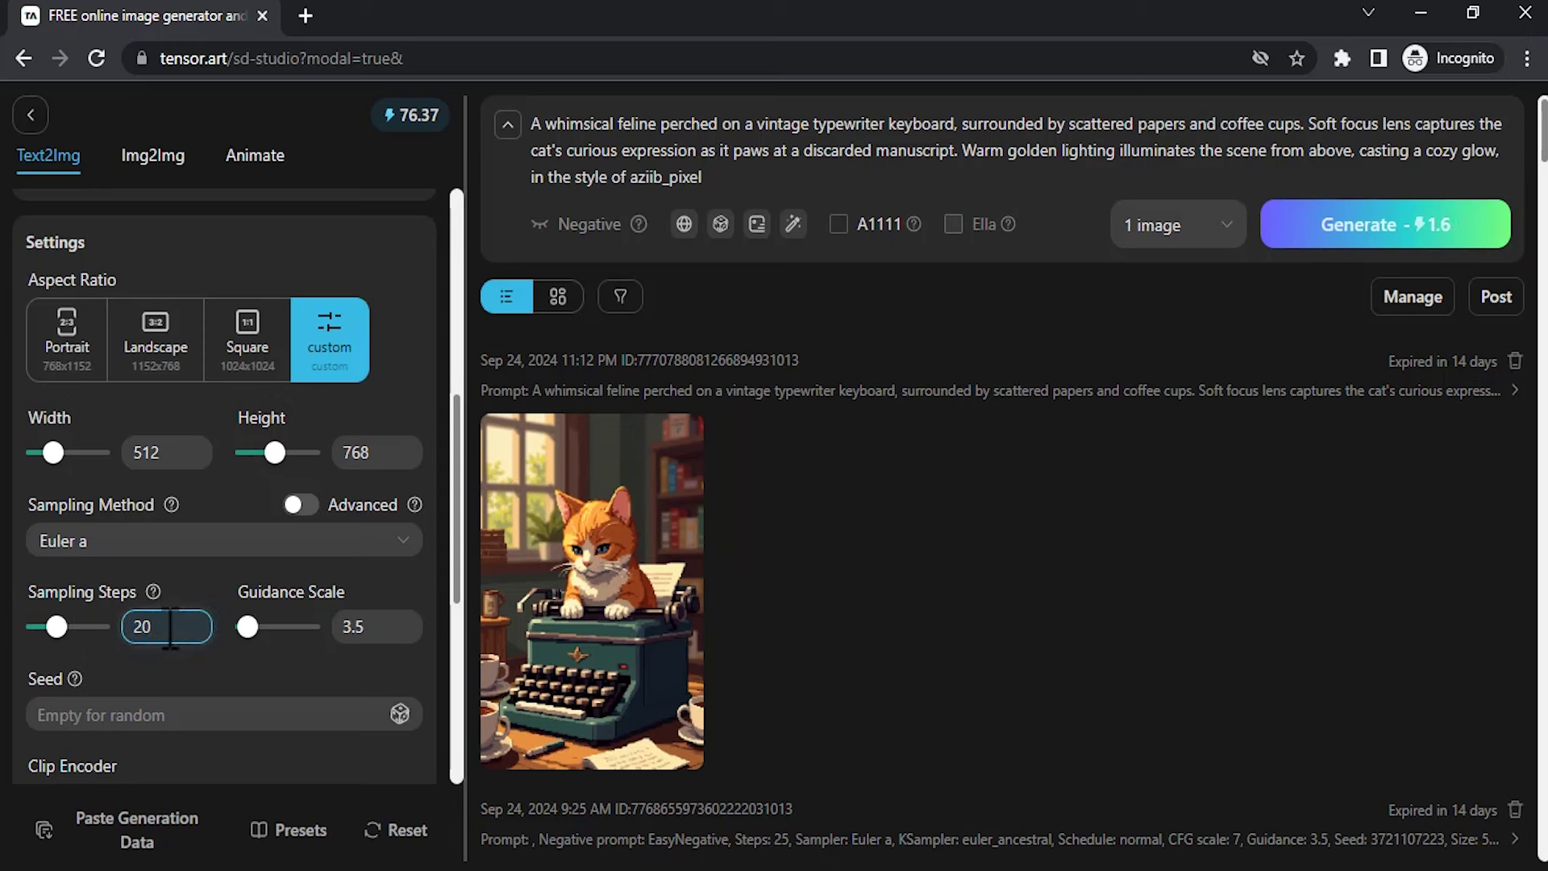
pyautogui.press('Up')
pyautogui.press('Up')
pyautogui.press('Up')
pyautogui.press('Up')
pyautogui.press('Up')
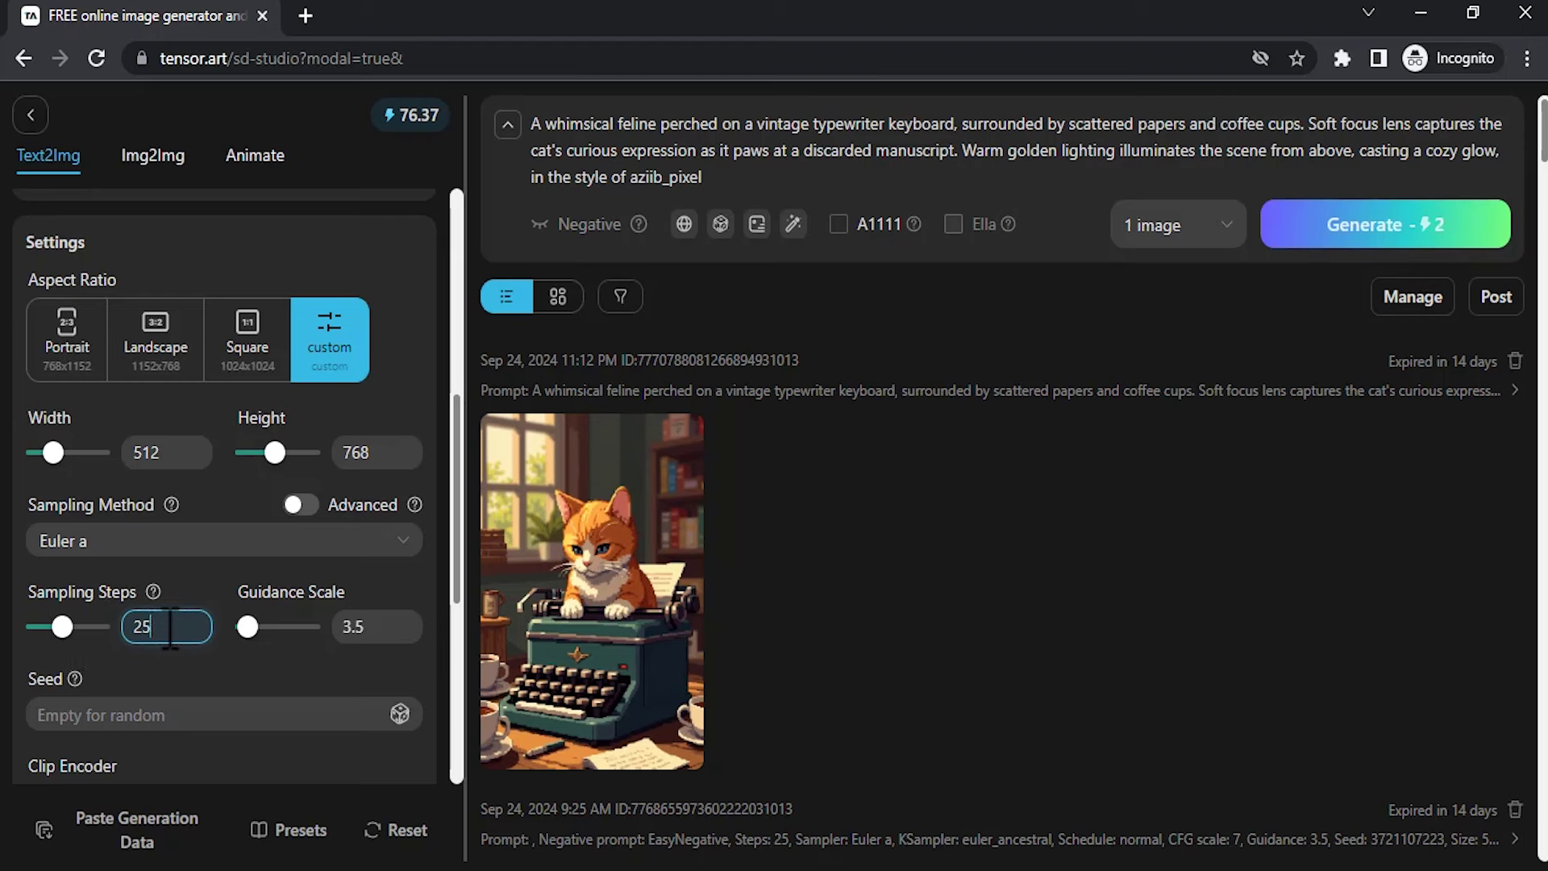
pyautogui.scroll(-5, 202, 583)
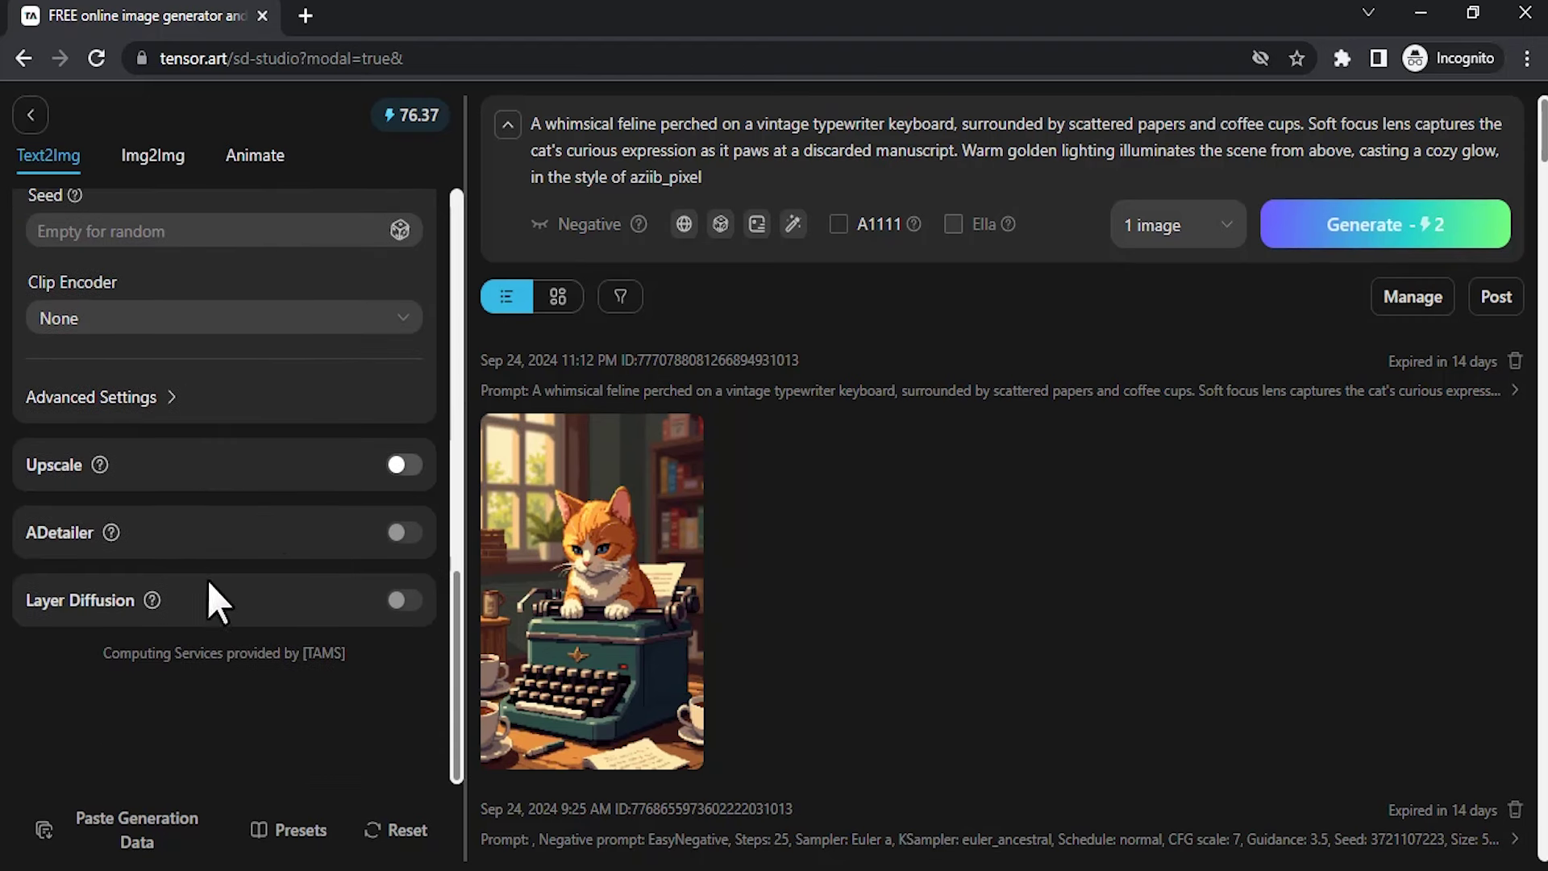
pyautogui.click(399, 466)
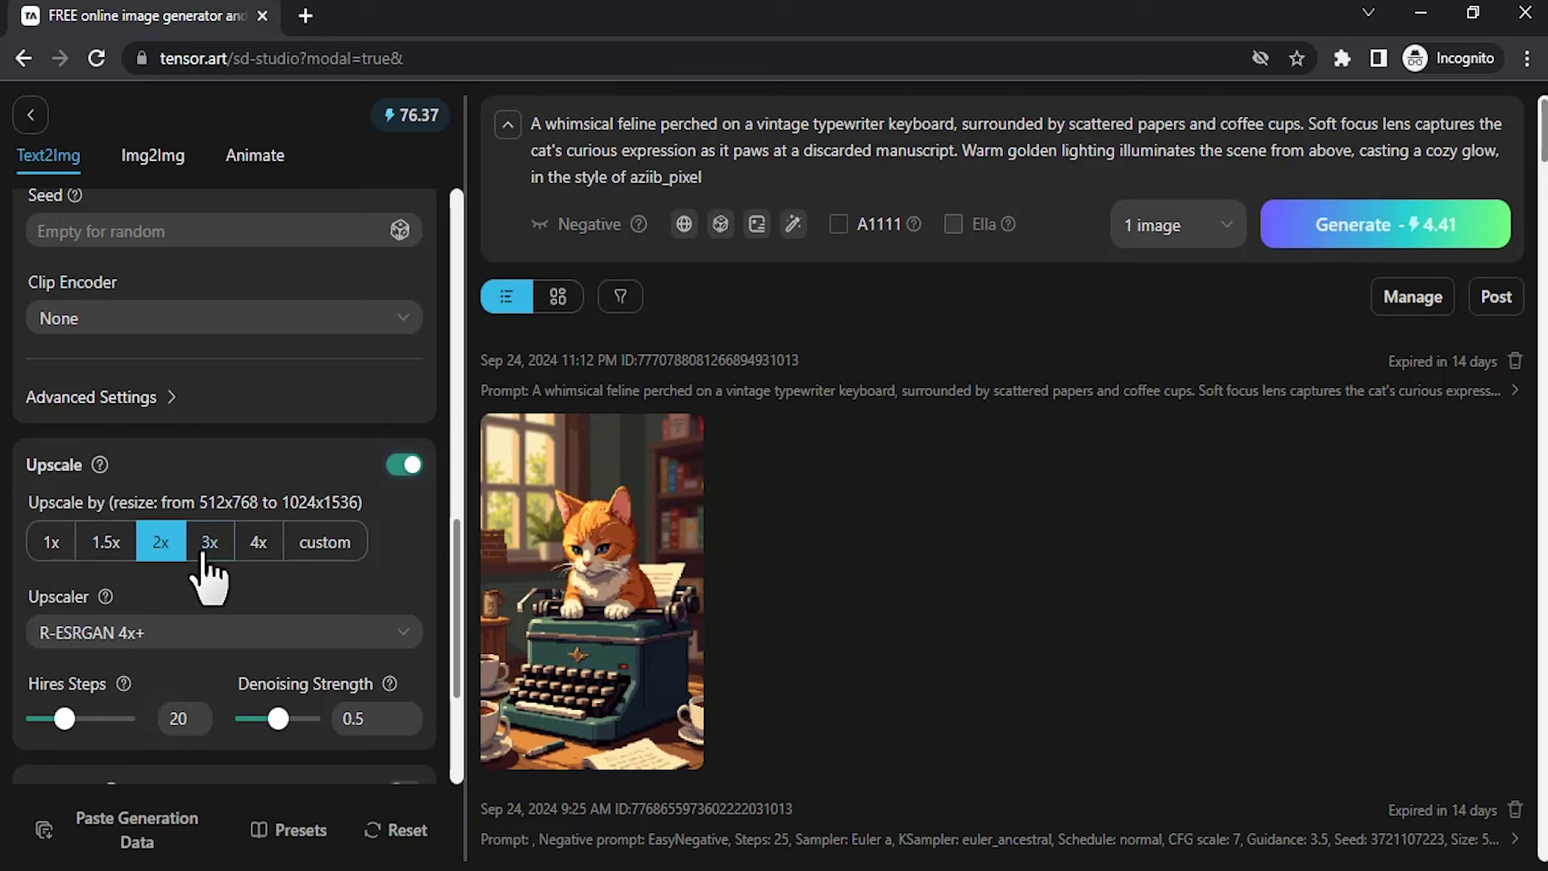
pyautogui.scroll(6, 246, 486)
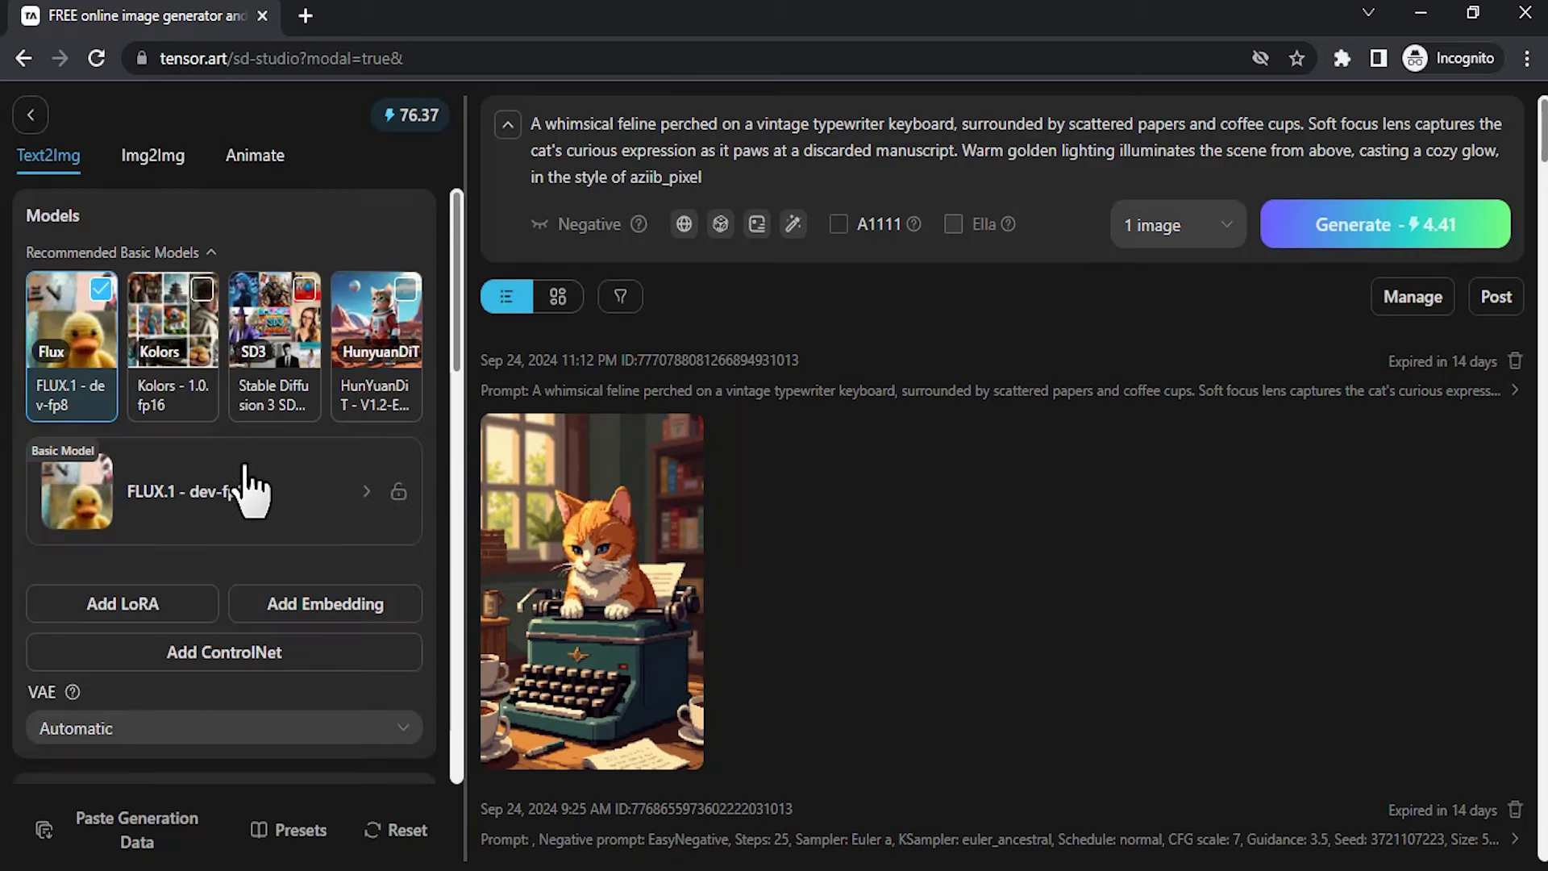
# Reselect FLUX.1 with version dev-fp8 as the basic model and apply the recommended Euler sampler.
pyautogui.click(335, 492)
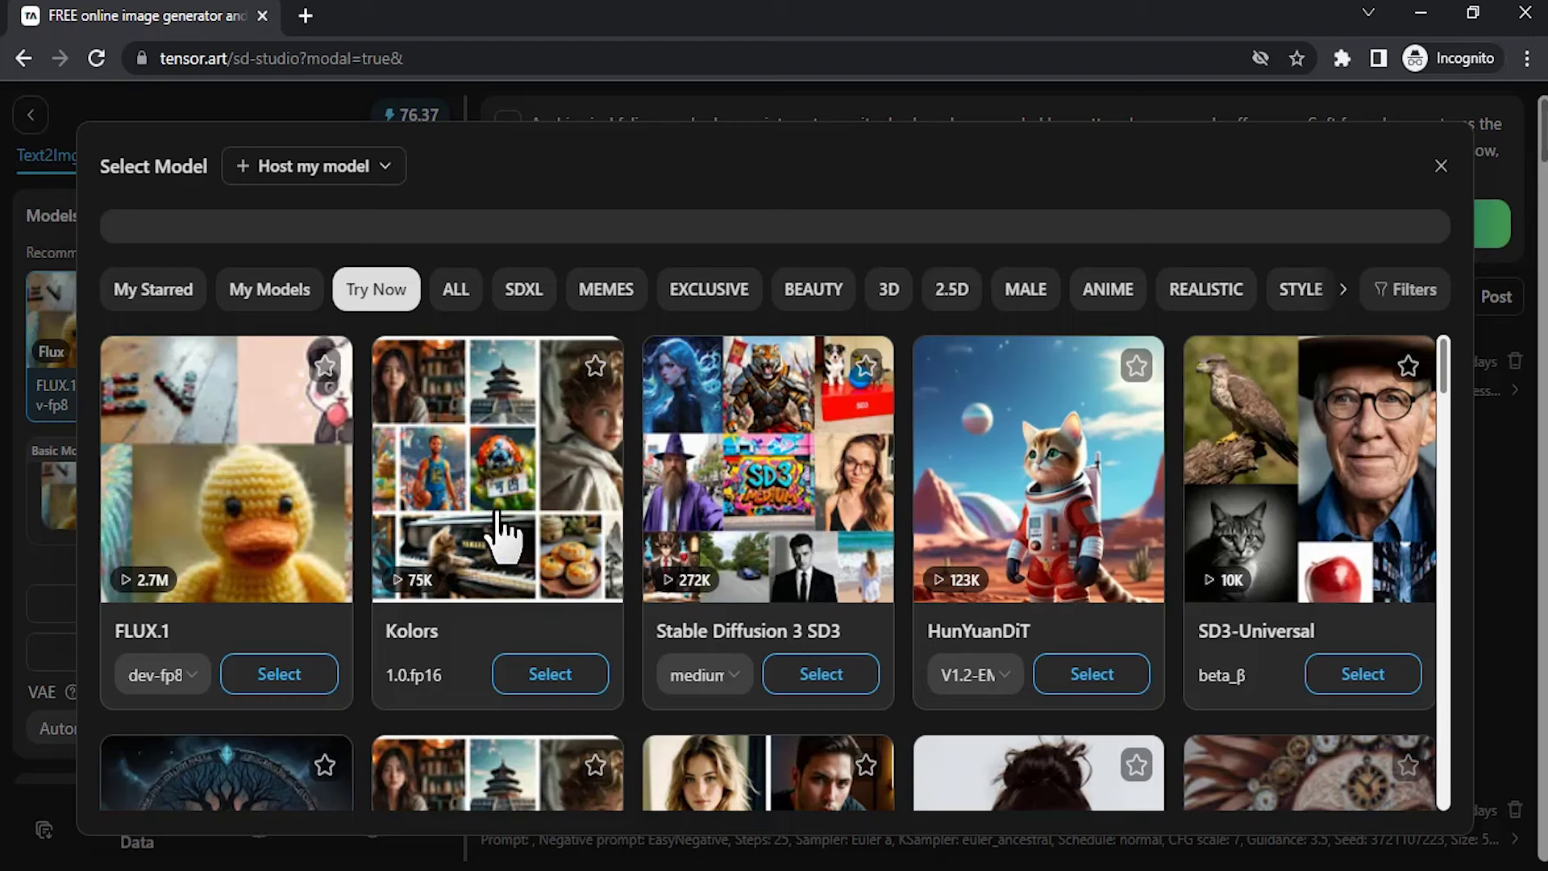
pyautogui.click(179, 677)
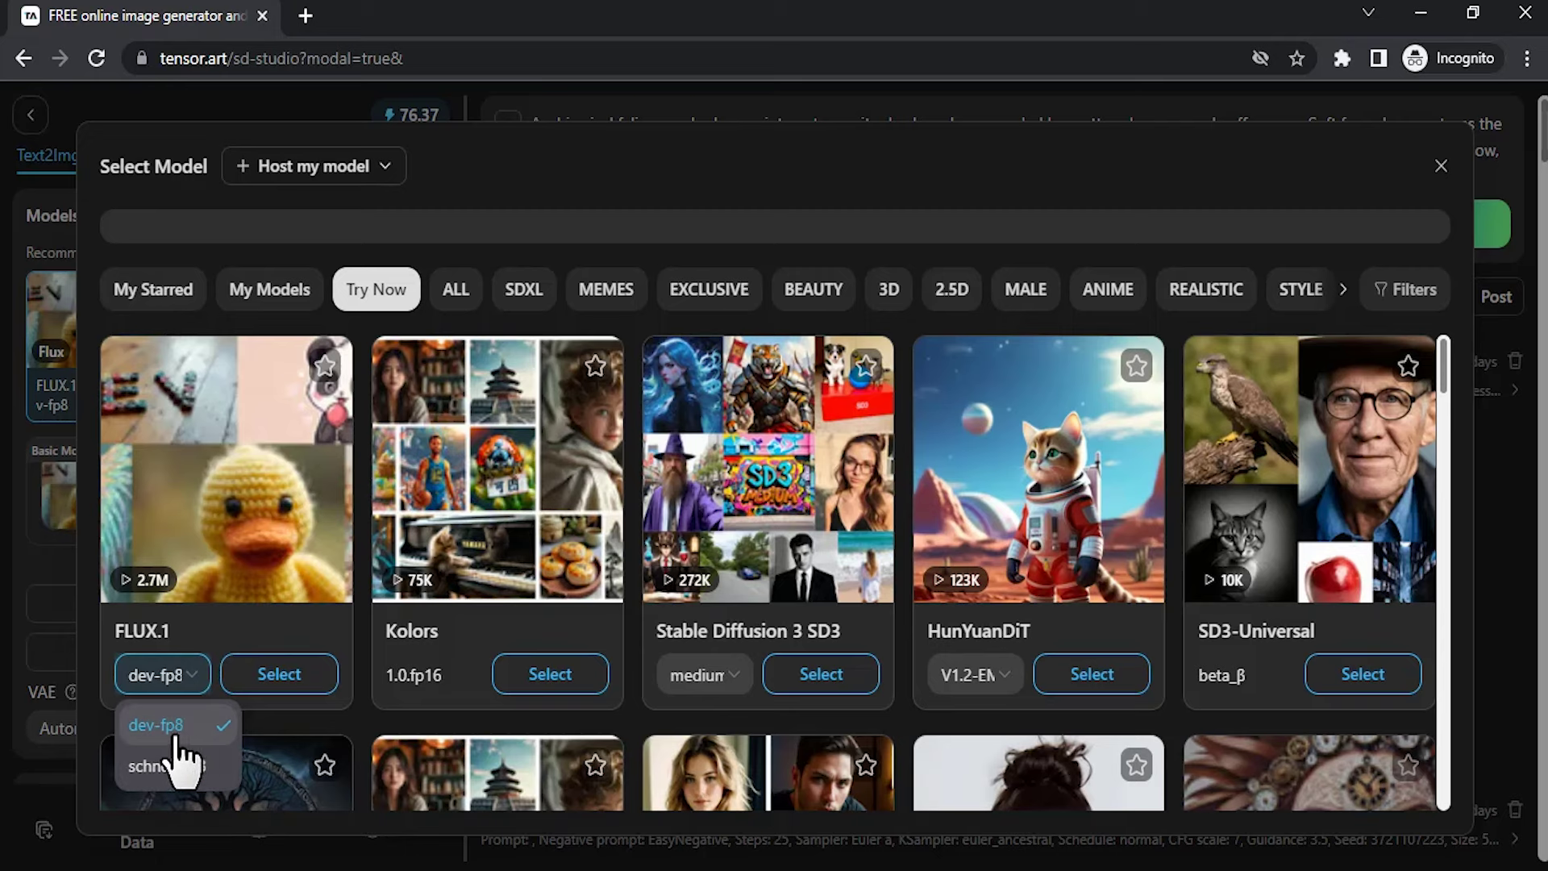
pyautogui.click(172, 730)
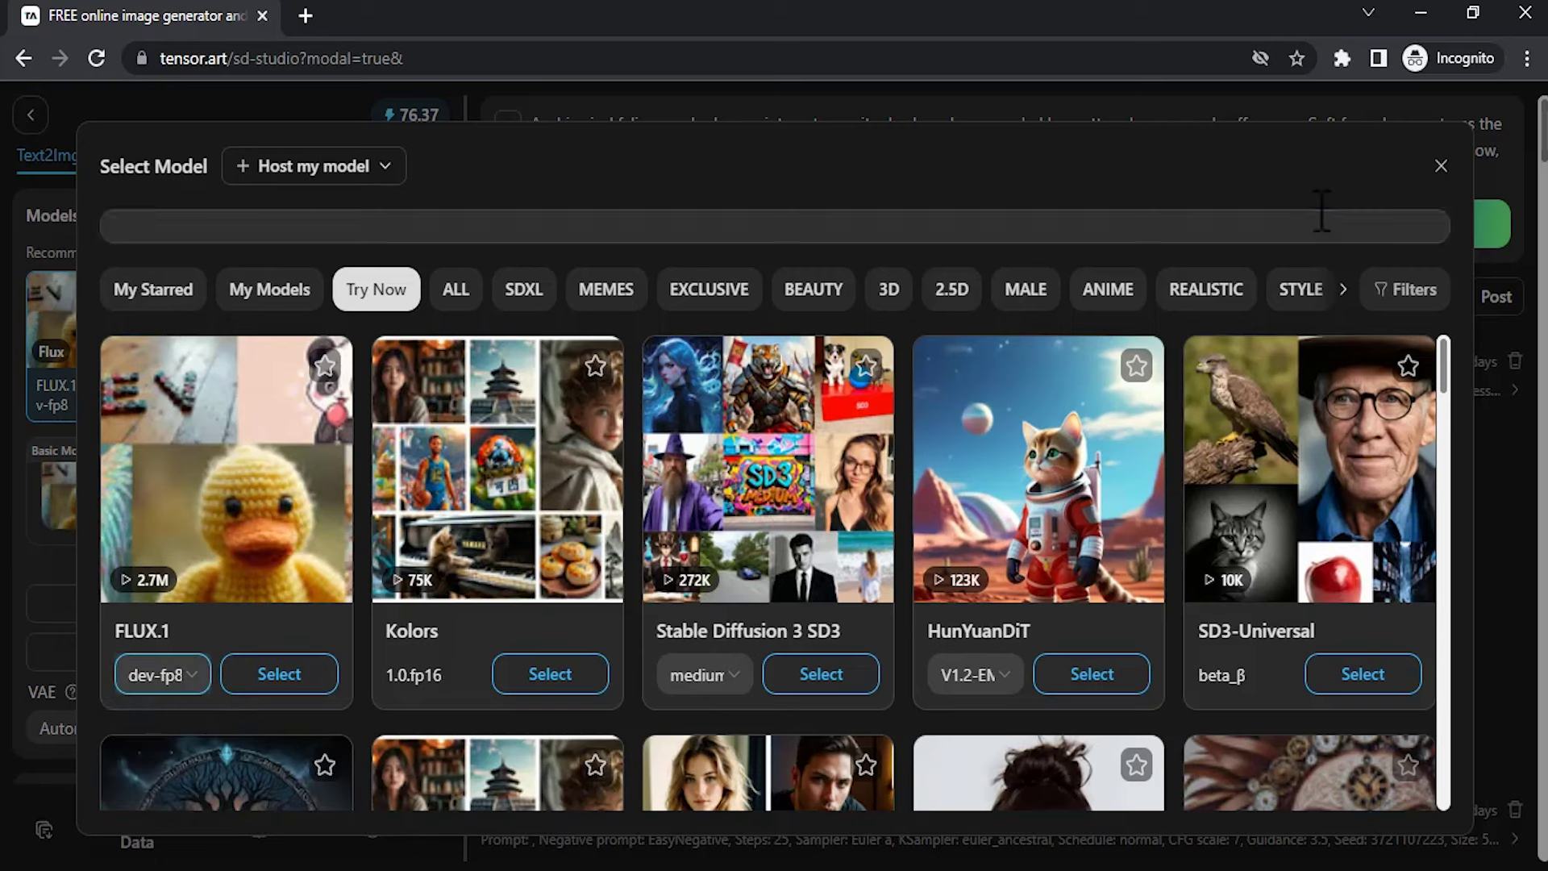
pyautogui.click(284, 453)
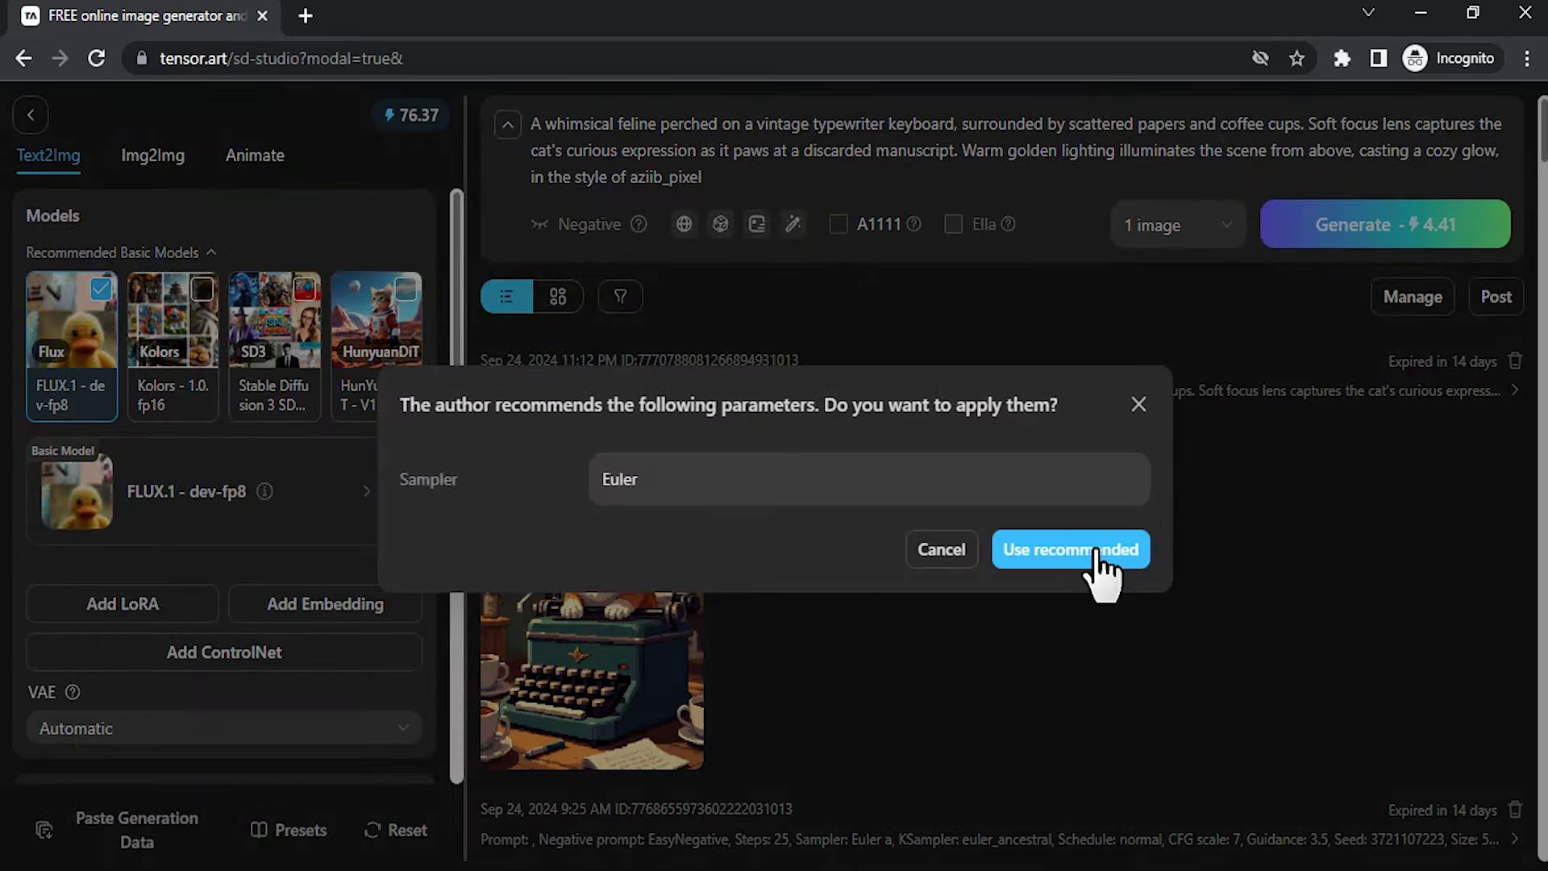
pyautogui.click(1084, 552)
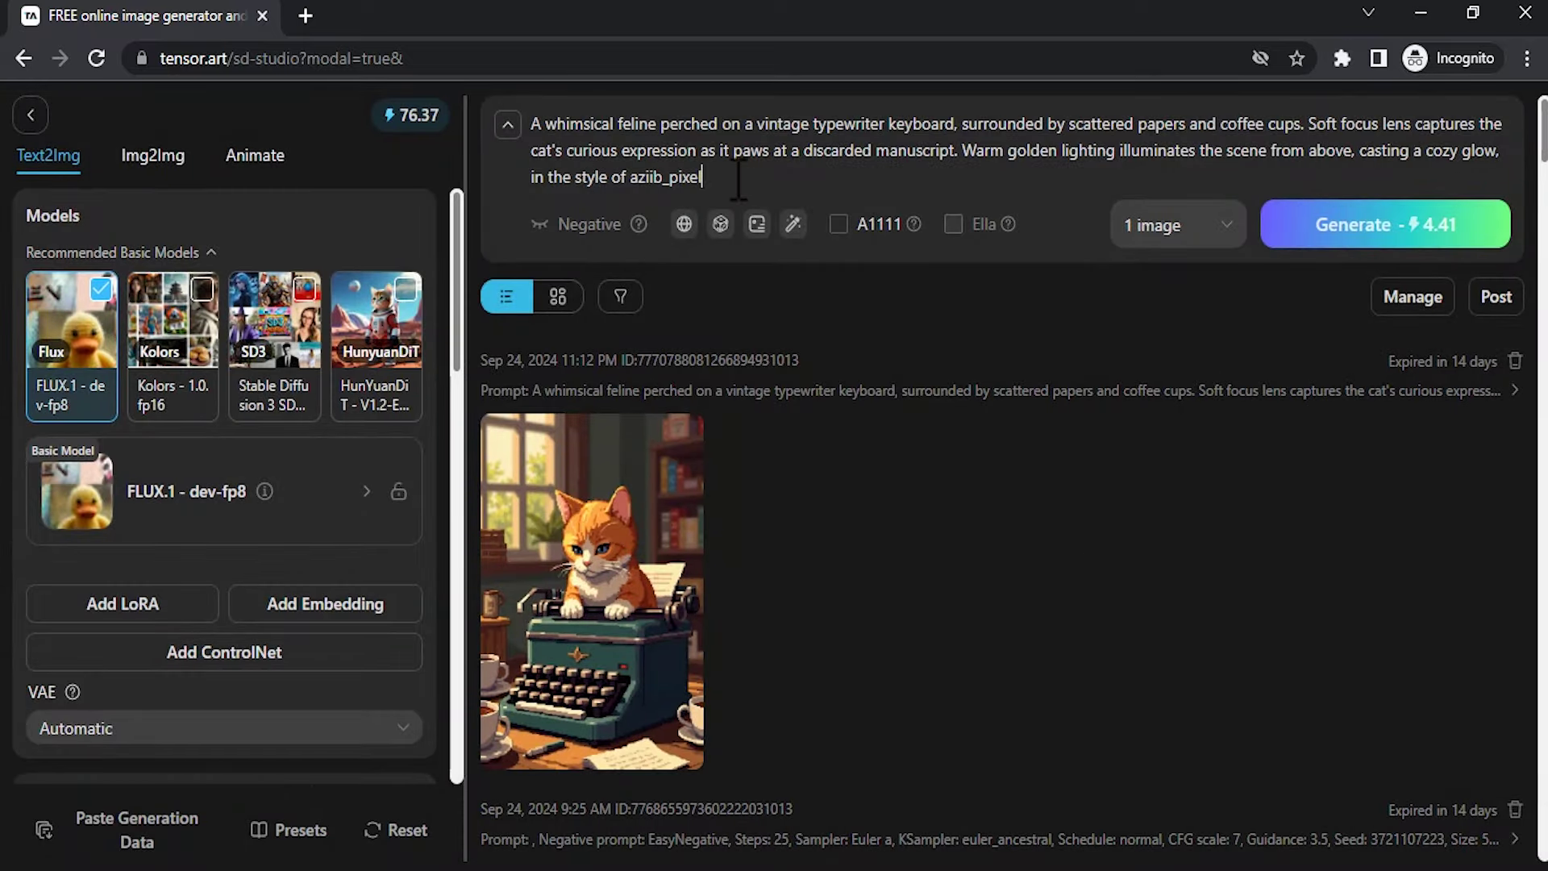
# Replace the existing prompt with 'dog in the couch'.
pyautogui.moveTo(703, 177); pyautogui.dragTo(500, 129)
pyautogui.press('BackSpace')
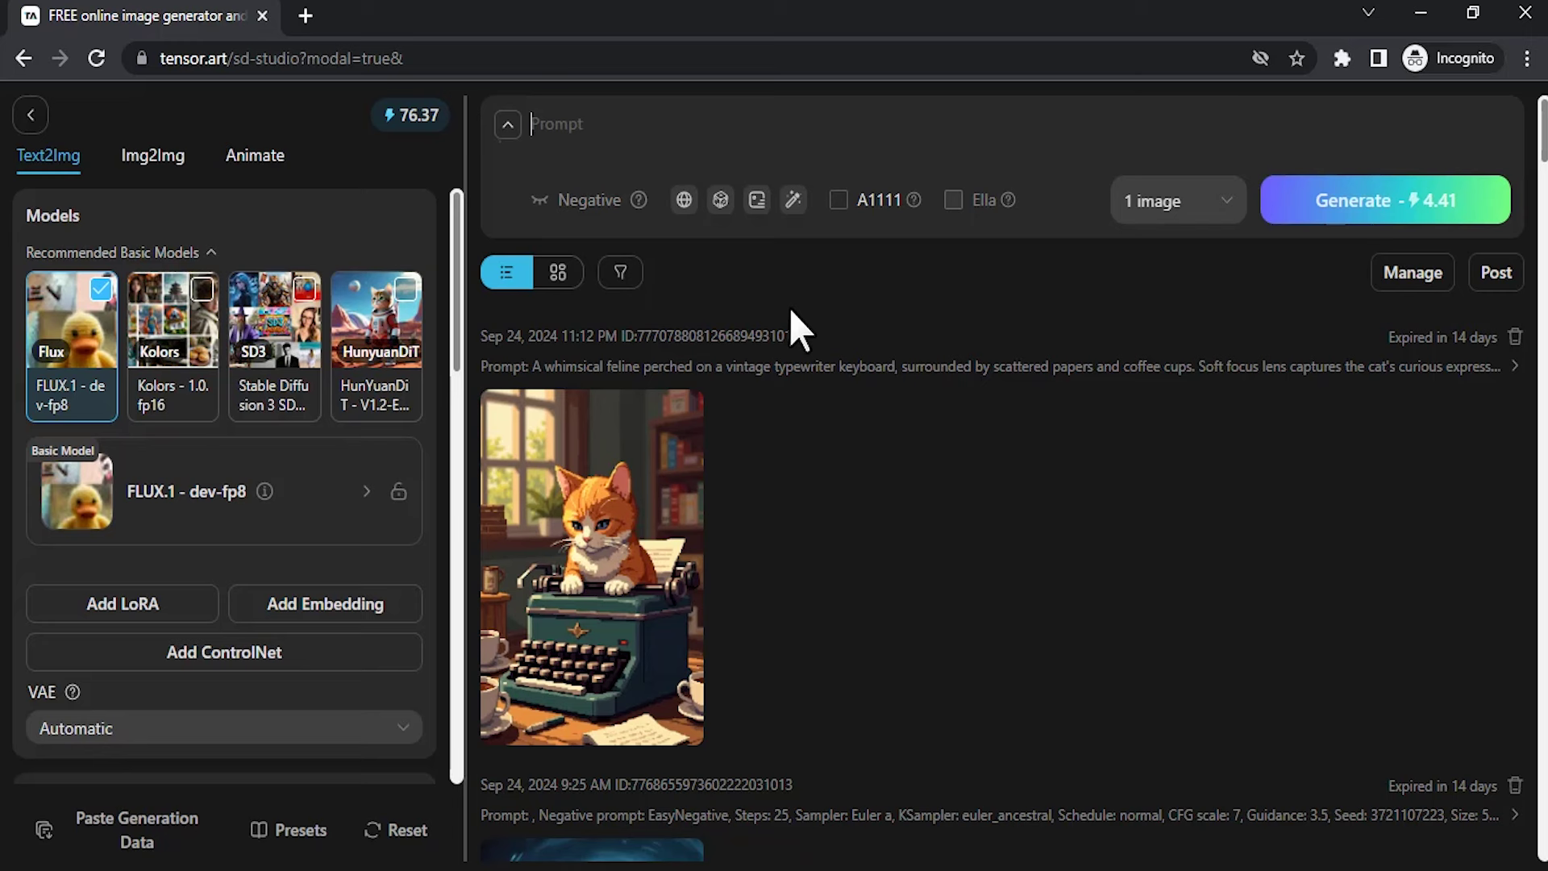
pyautogui.write('dog in the couch')
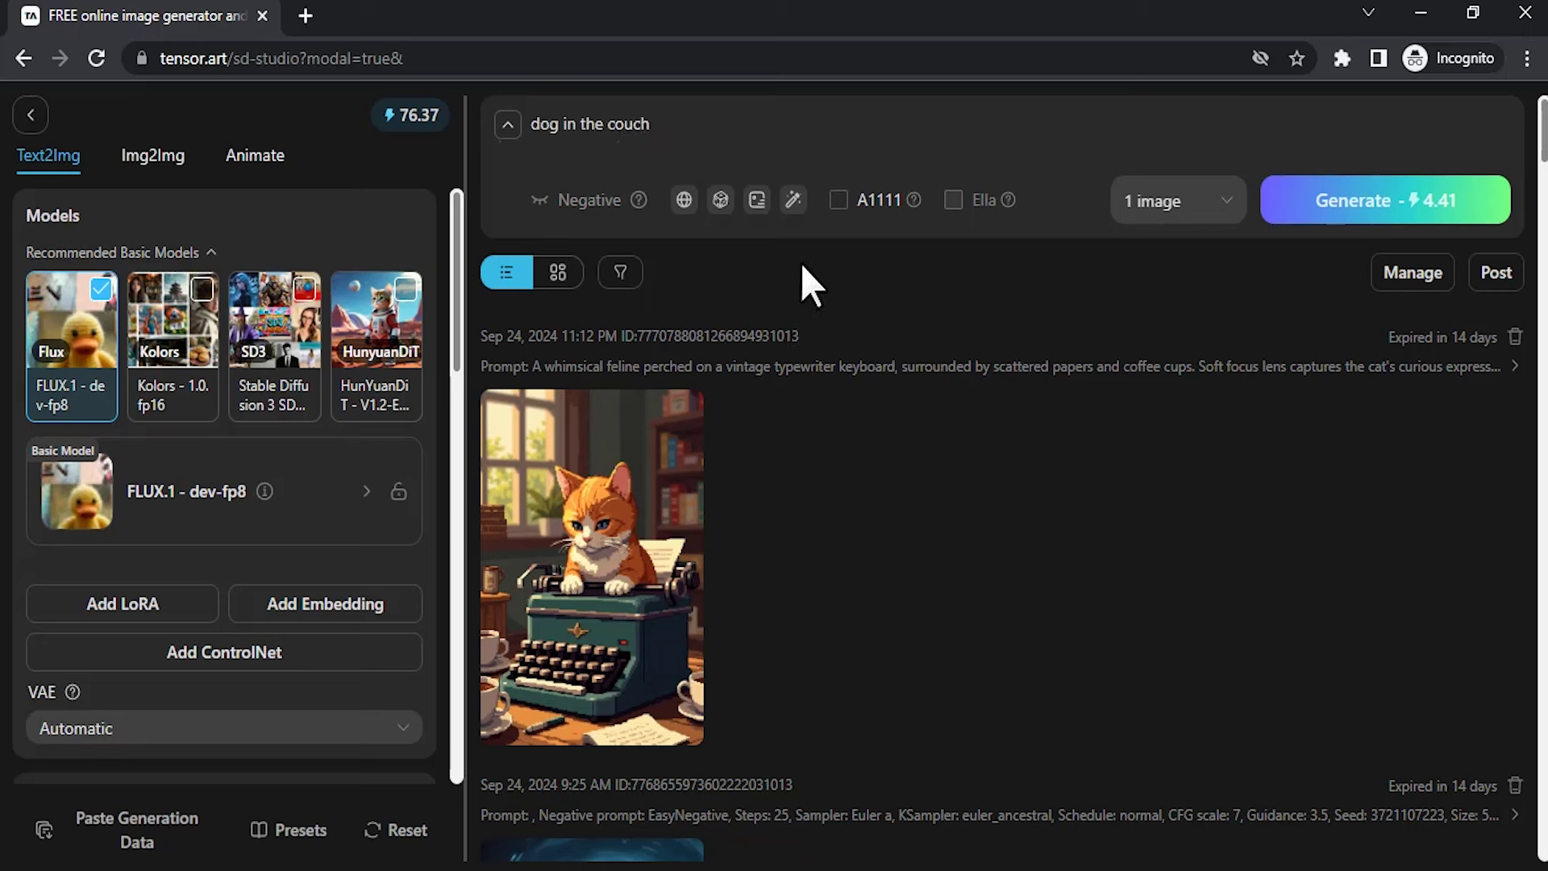
# Run the prompt enhancer to expand it into a detailed golden retriever couch scene.
pyautogui.moveTo(680, 127); pyautogui.dragTo(535, 129)
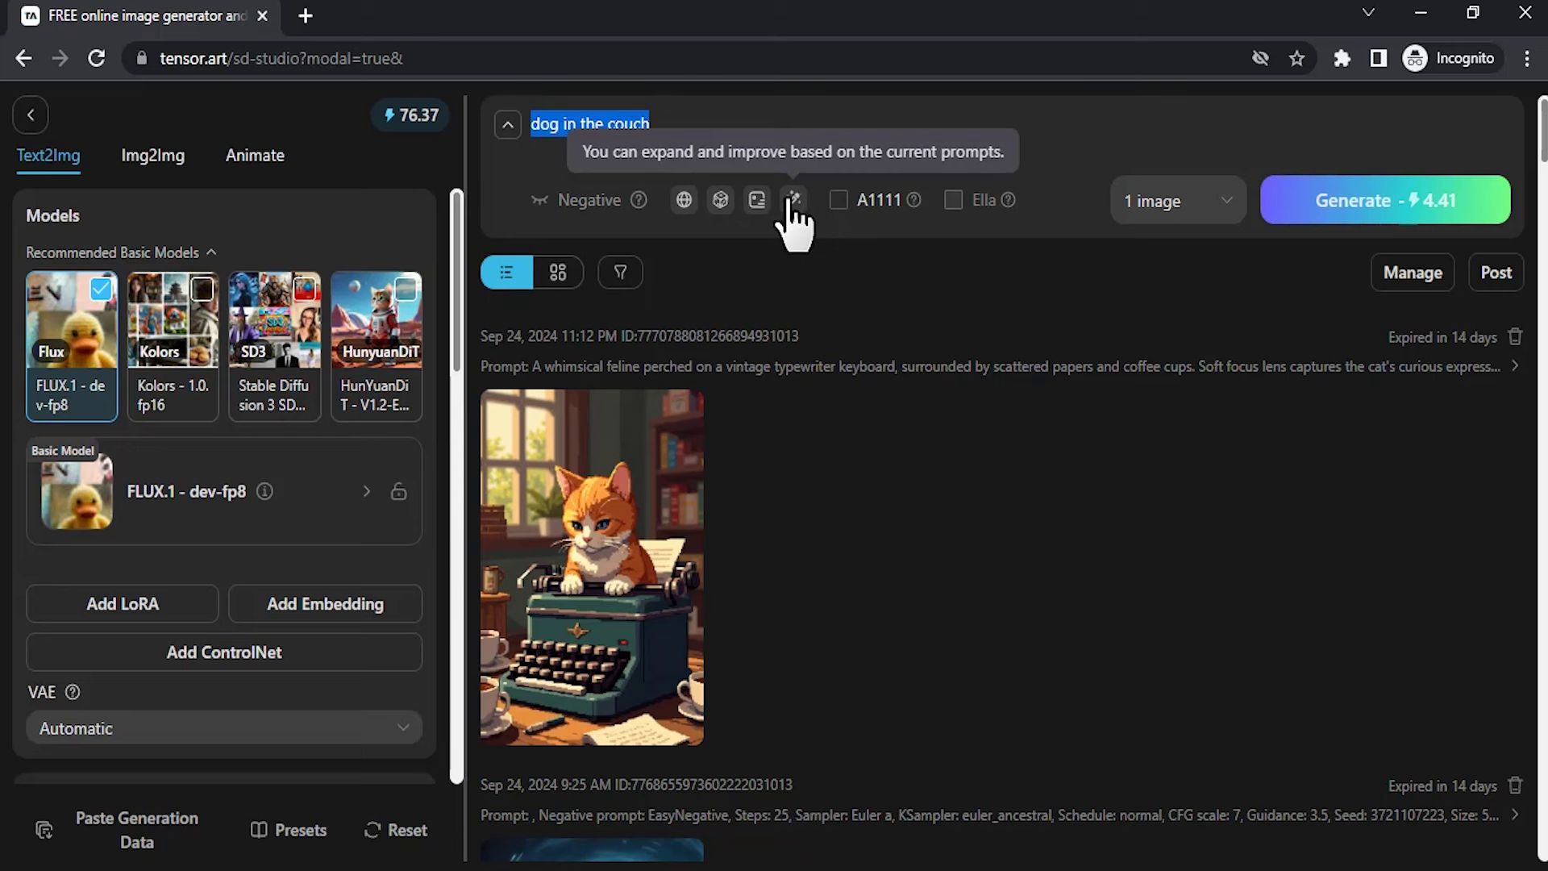
pyautogui.click(793, 199)
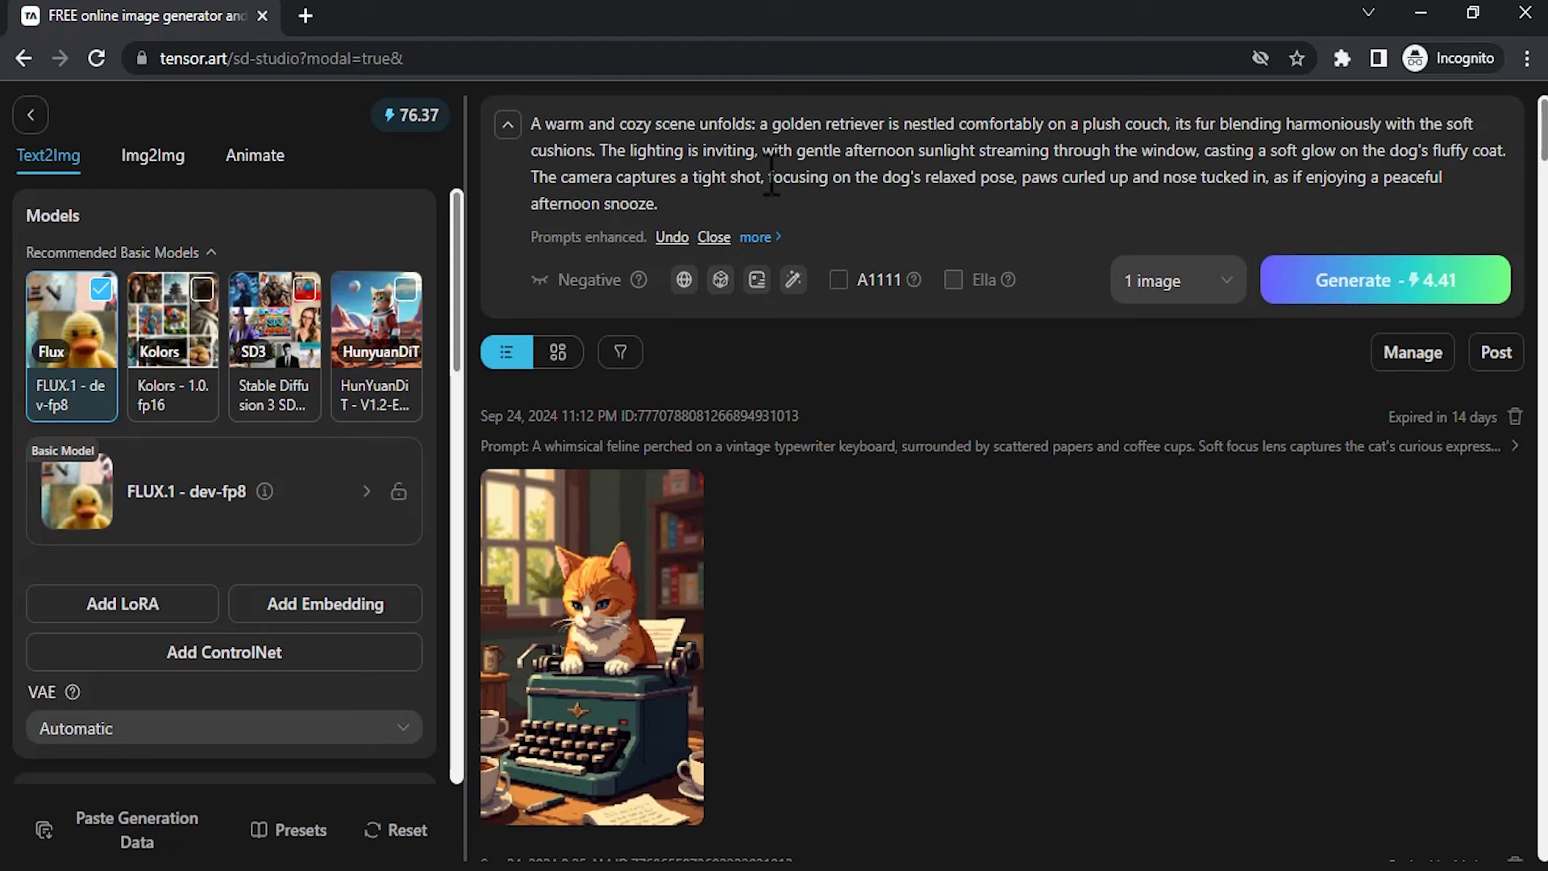
pyautogui.moveTo(532, 123); pyautogui.dragTo(698, 208)
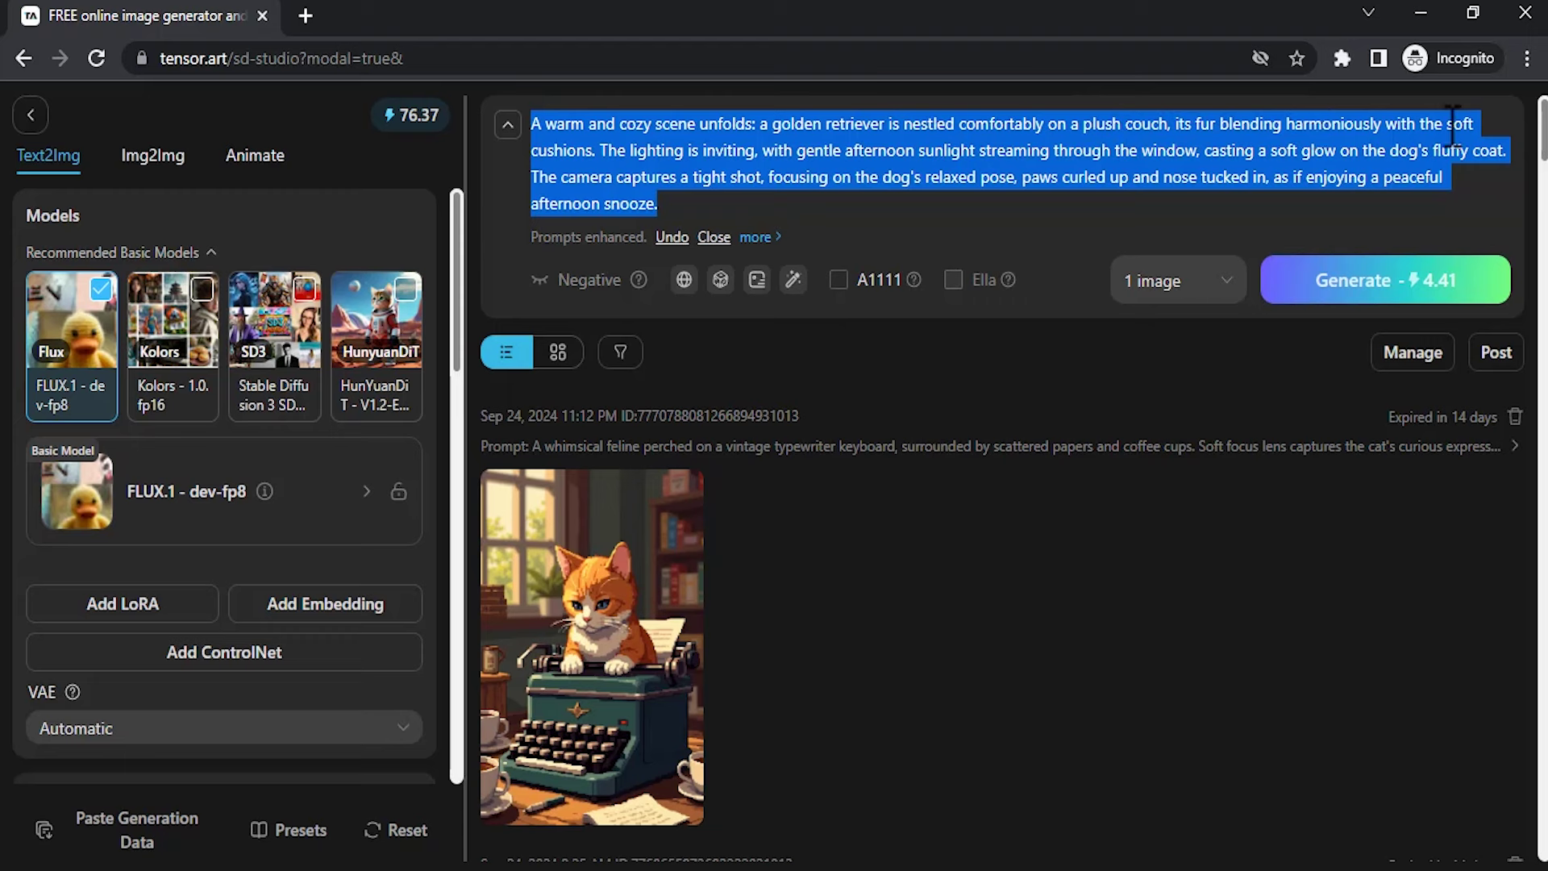
pyautogui.click(919, 151)
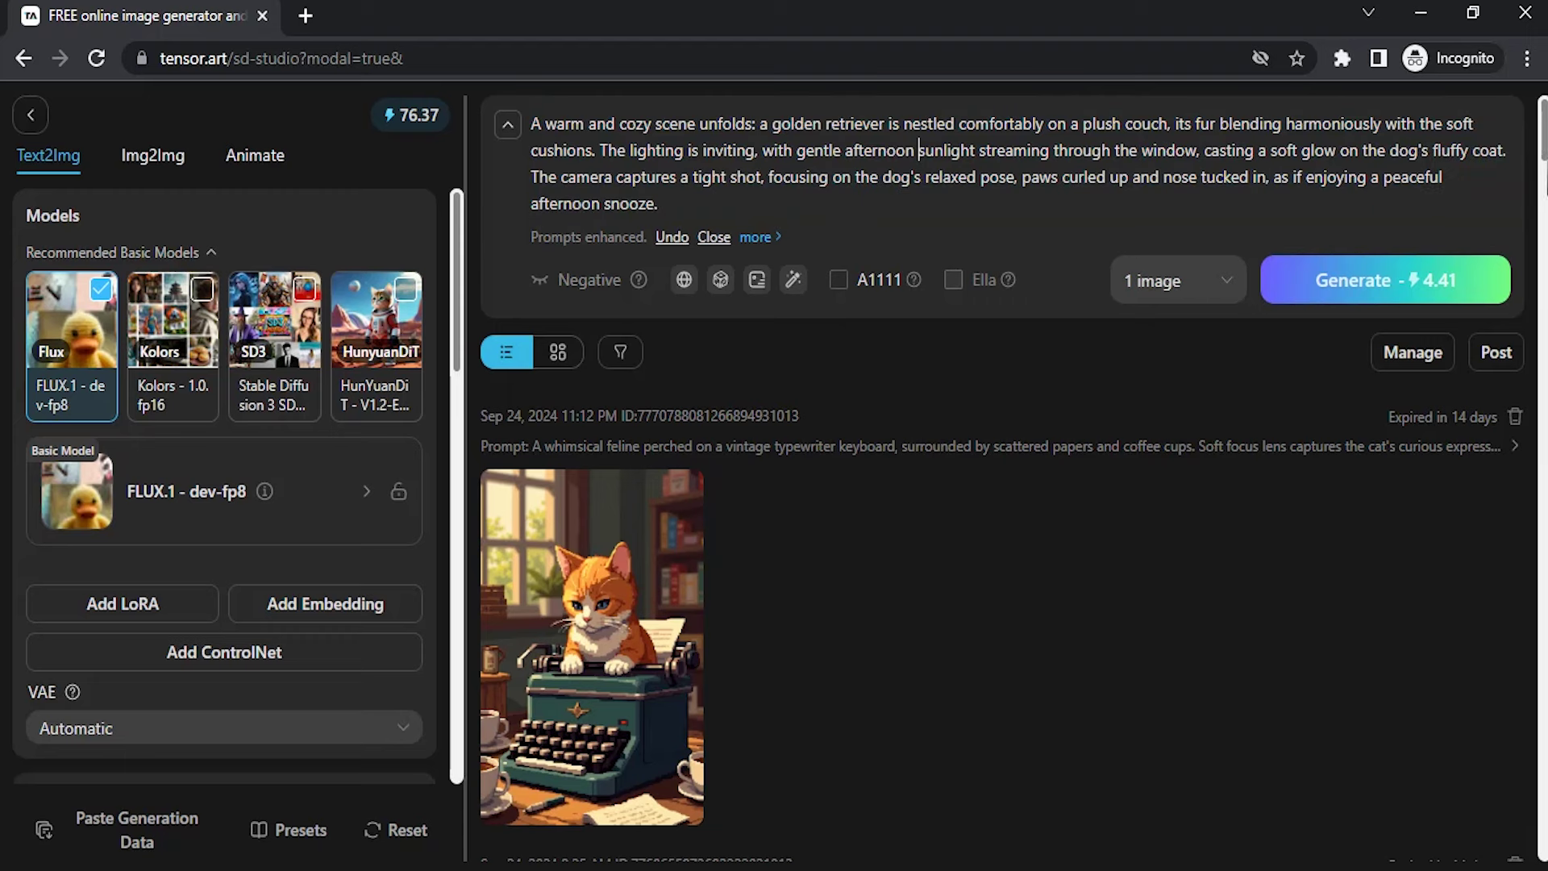
# Generate the retriever image, review its parameters, then set the image count to 2.
pyautogui.click(1407, 282)
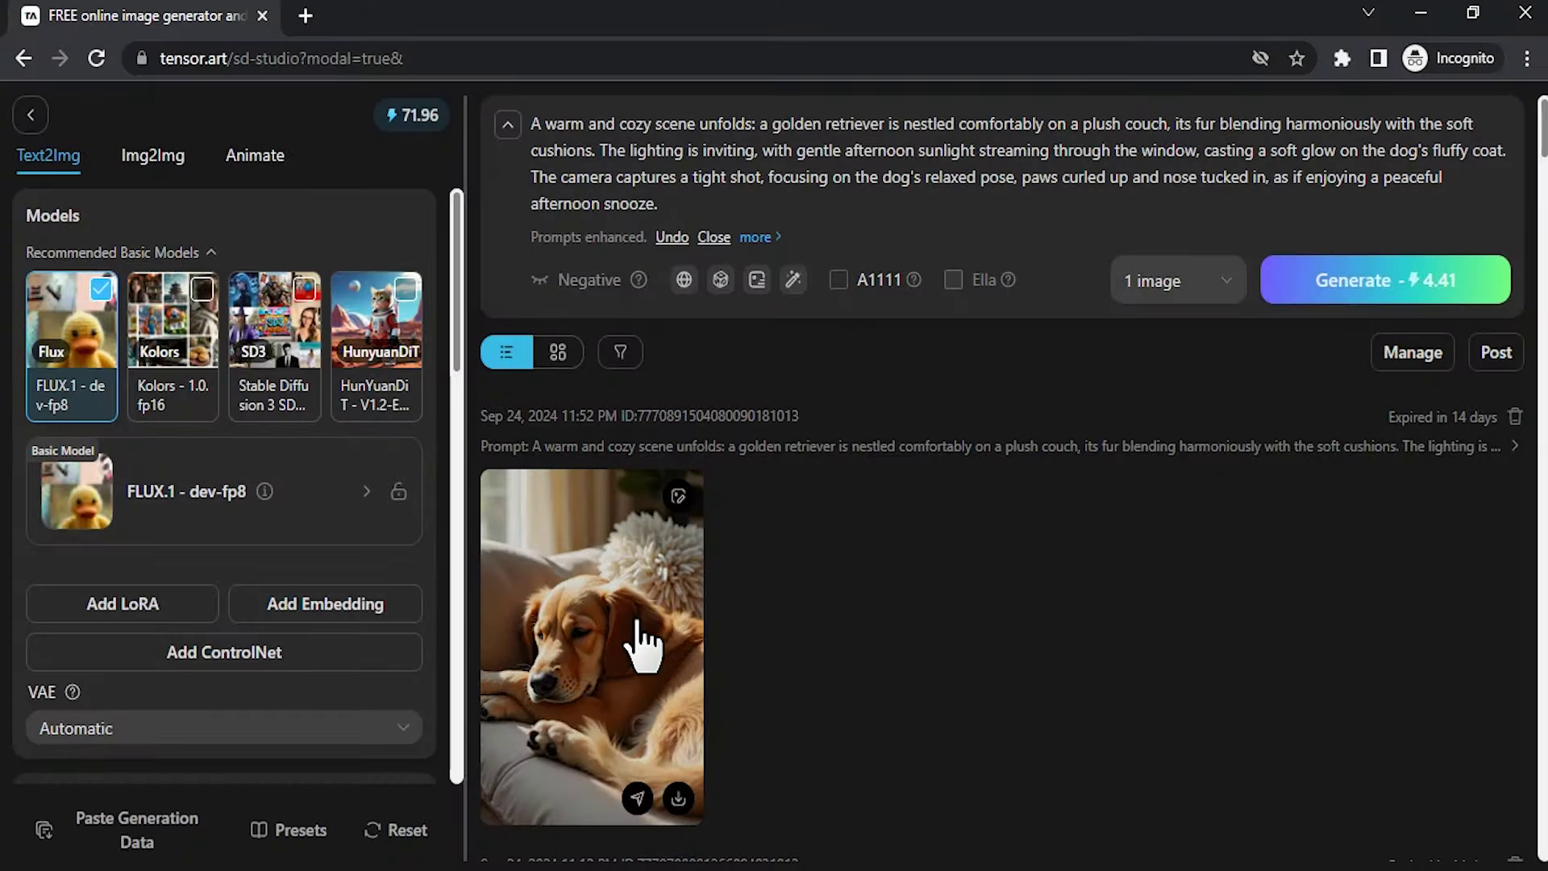
pyautogui.click(641, 637)
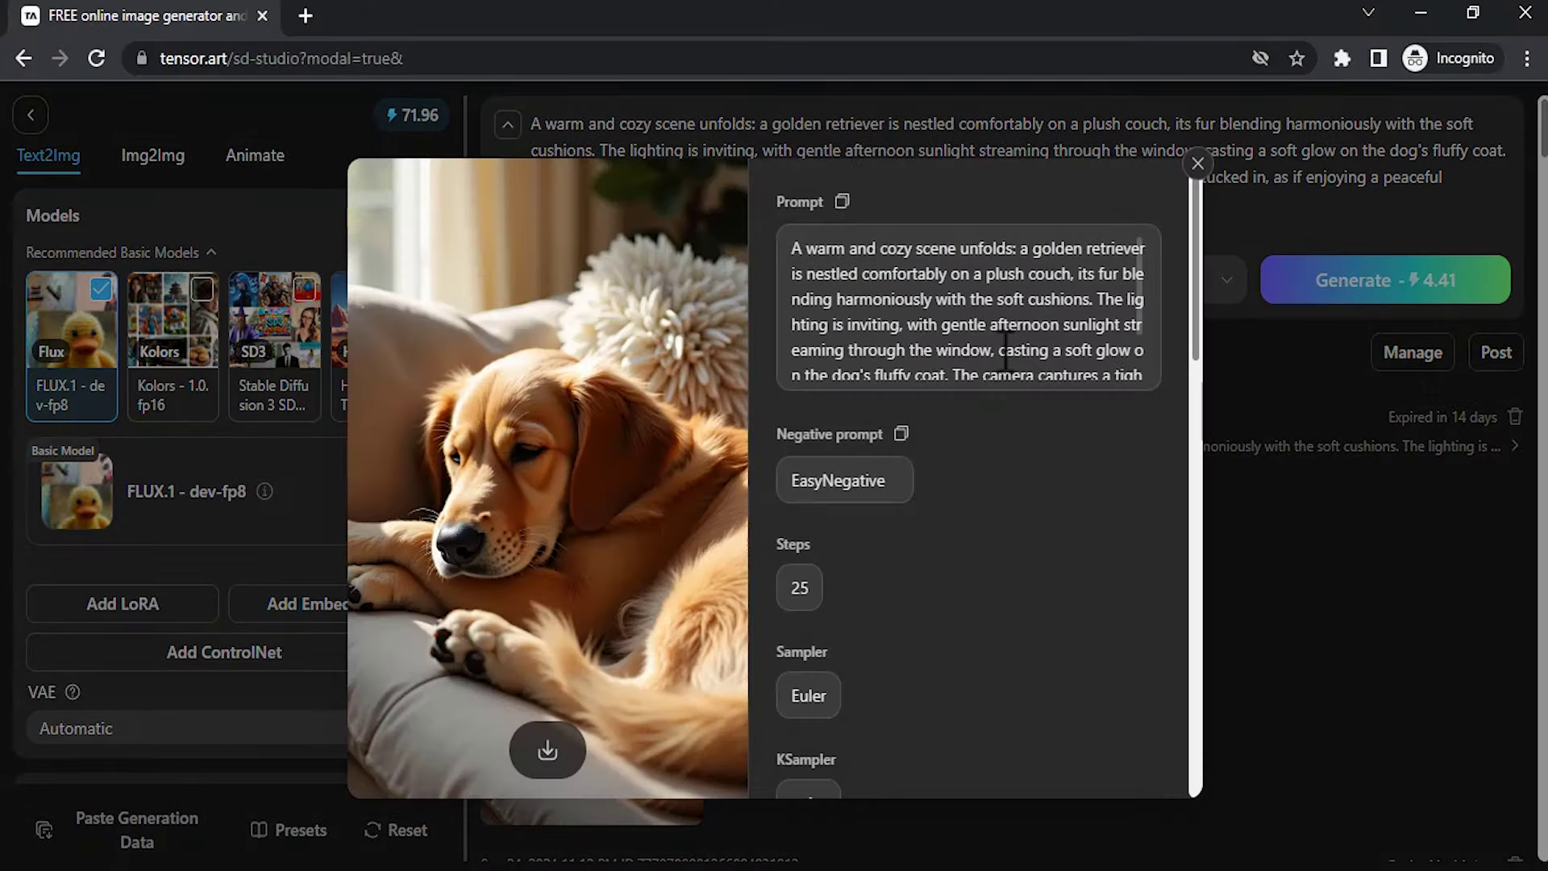
pyautogui.scroll(-10, 887, 548)
pyautogui.press('Escape')
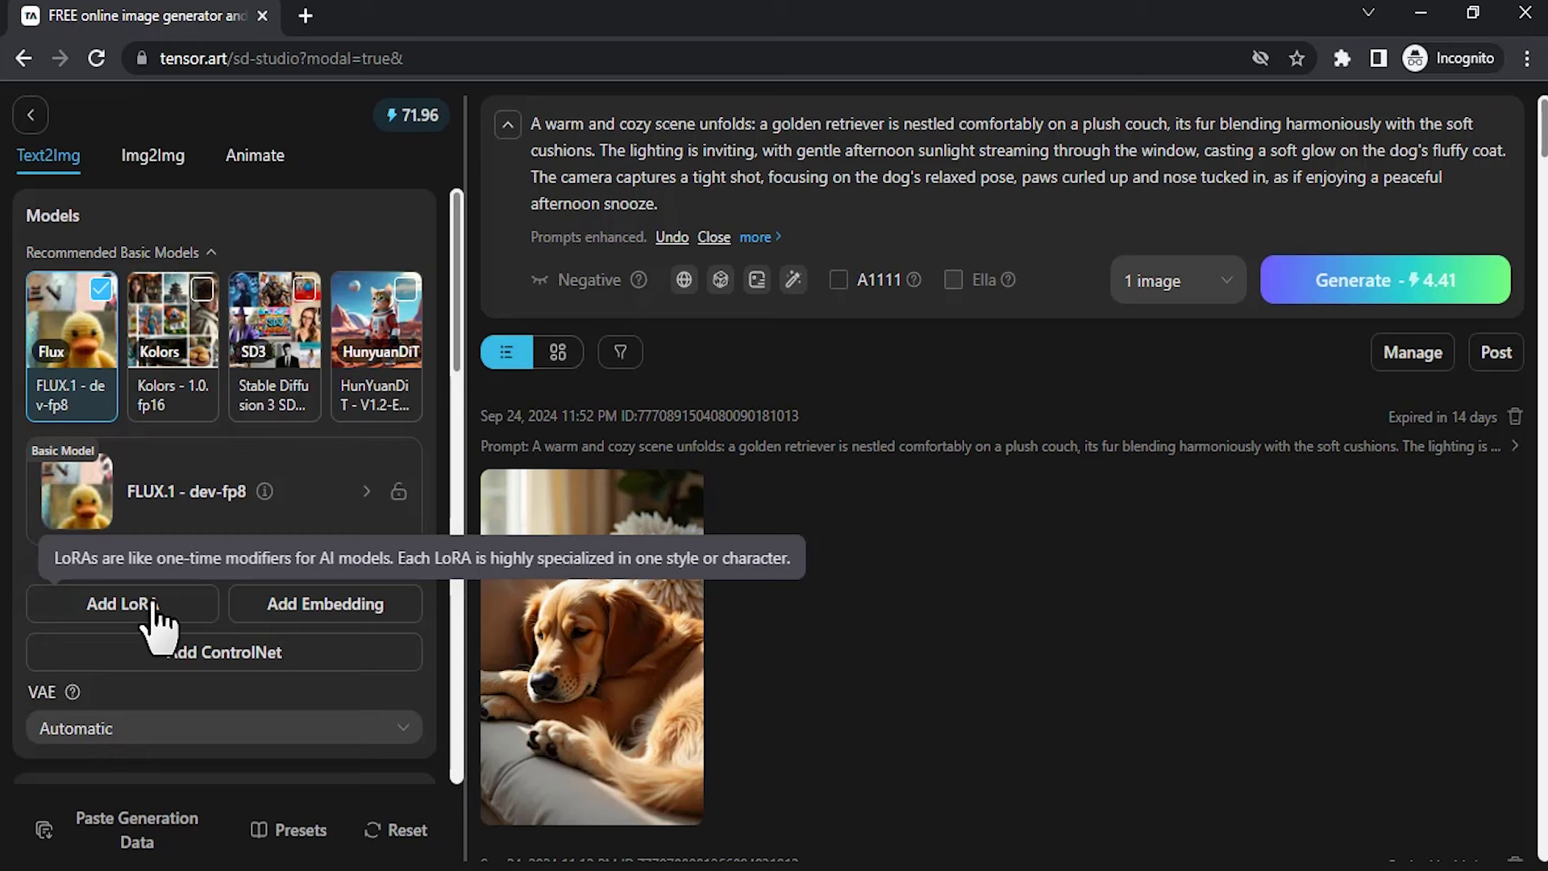
pyautogui.click(1169, 308)
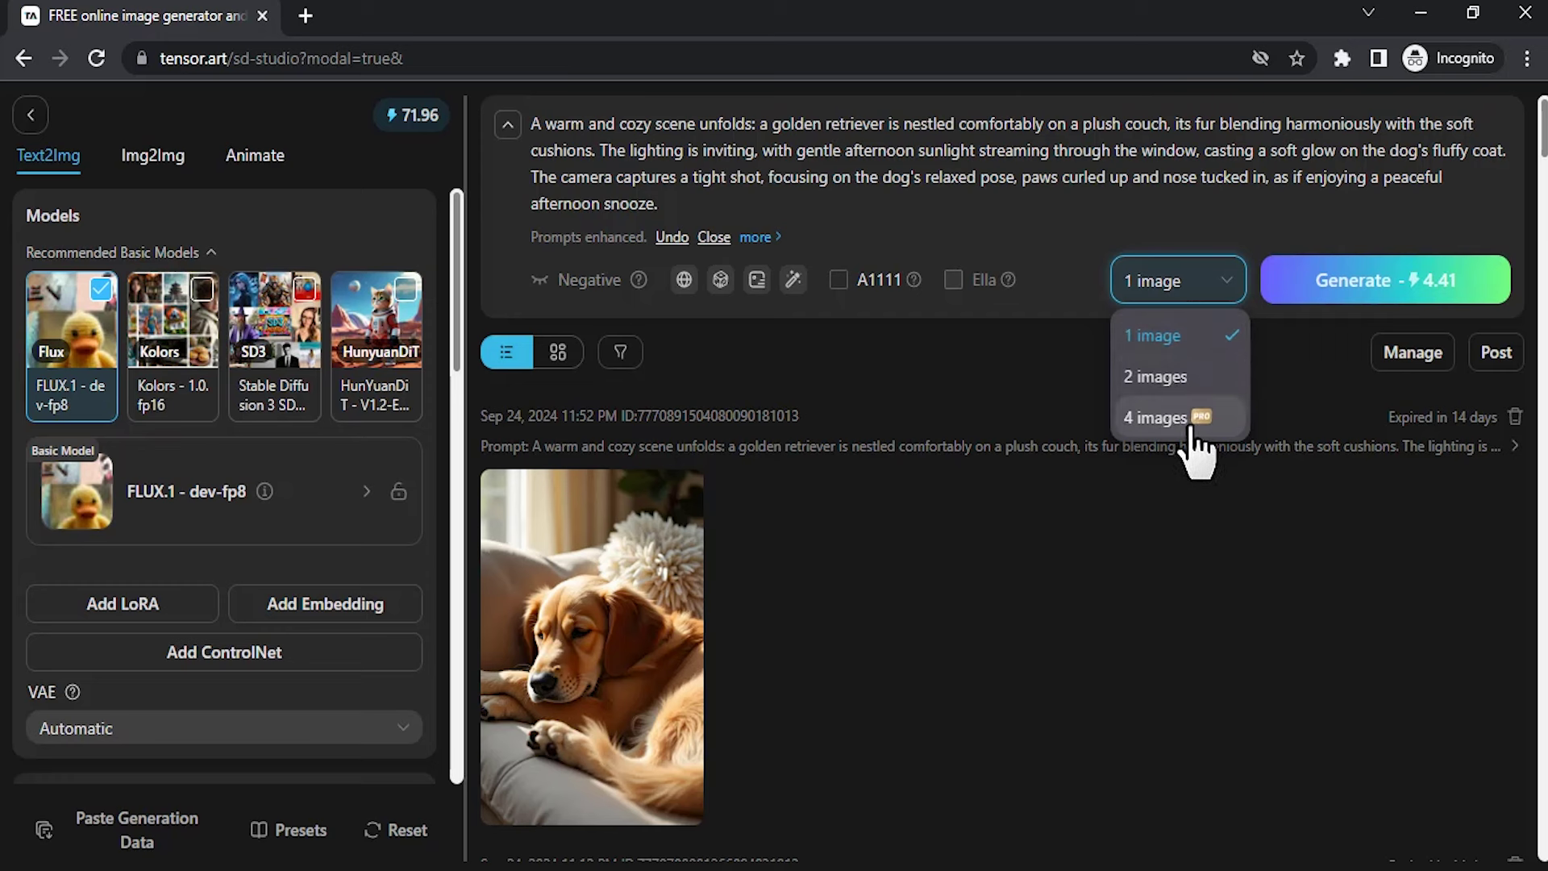
pyautogui.click(1166, 379)
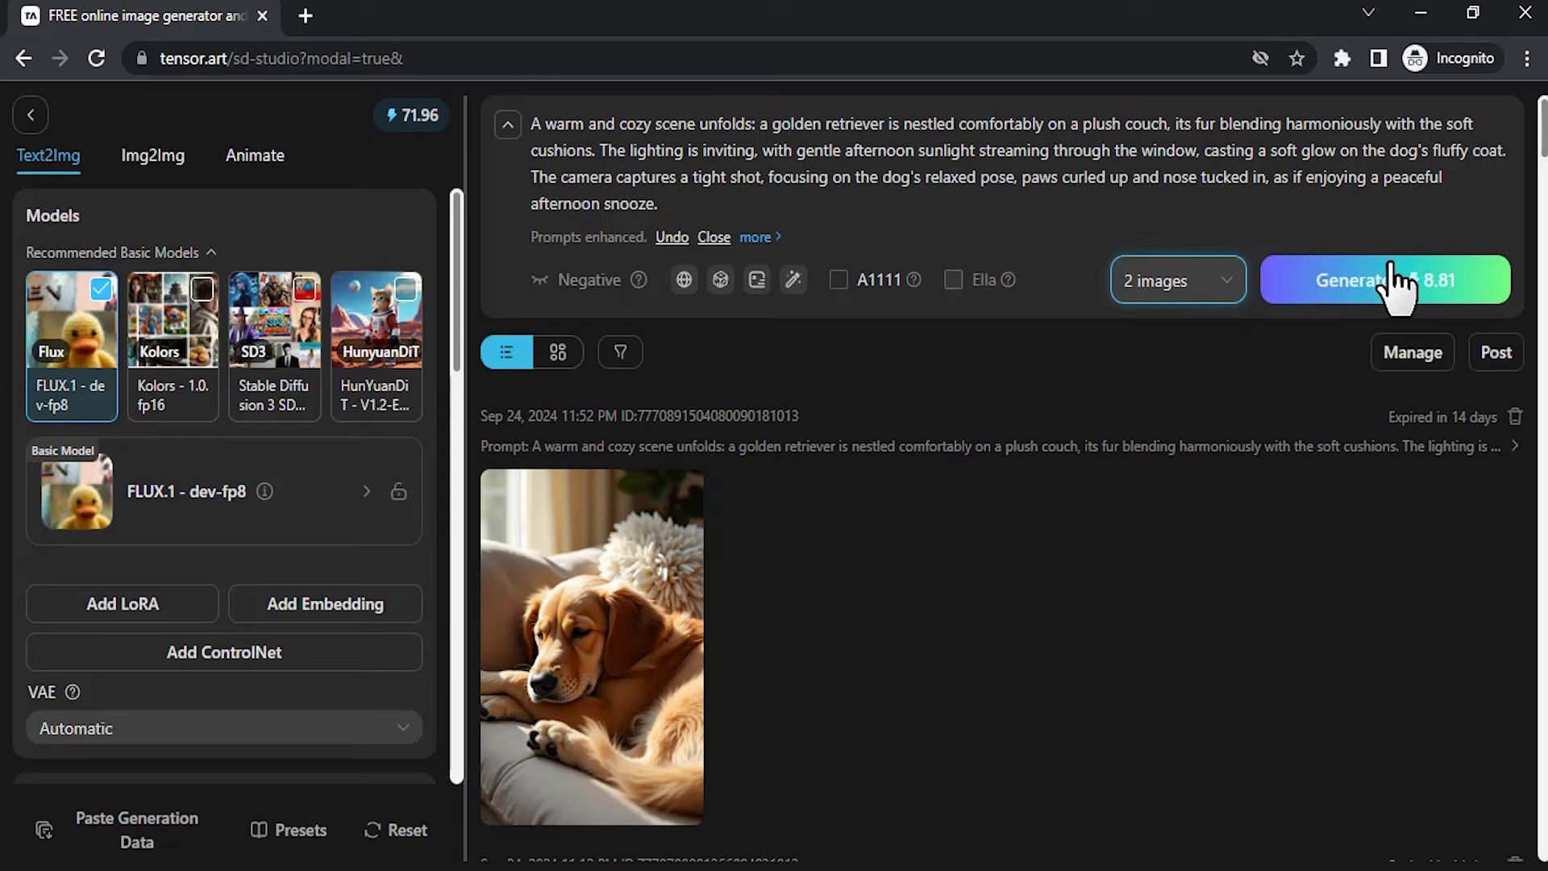
# Generate two images, then add the Aziib Pixel Style LoRA found by searching 'pixe'.
pyautogui.click(1419, 282)
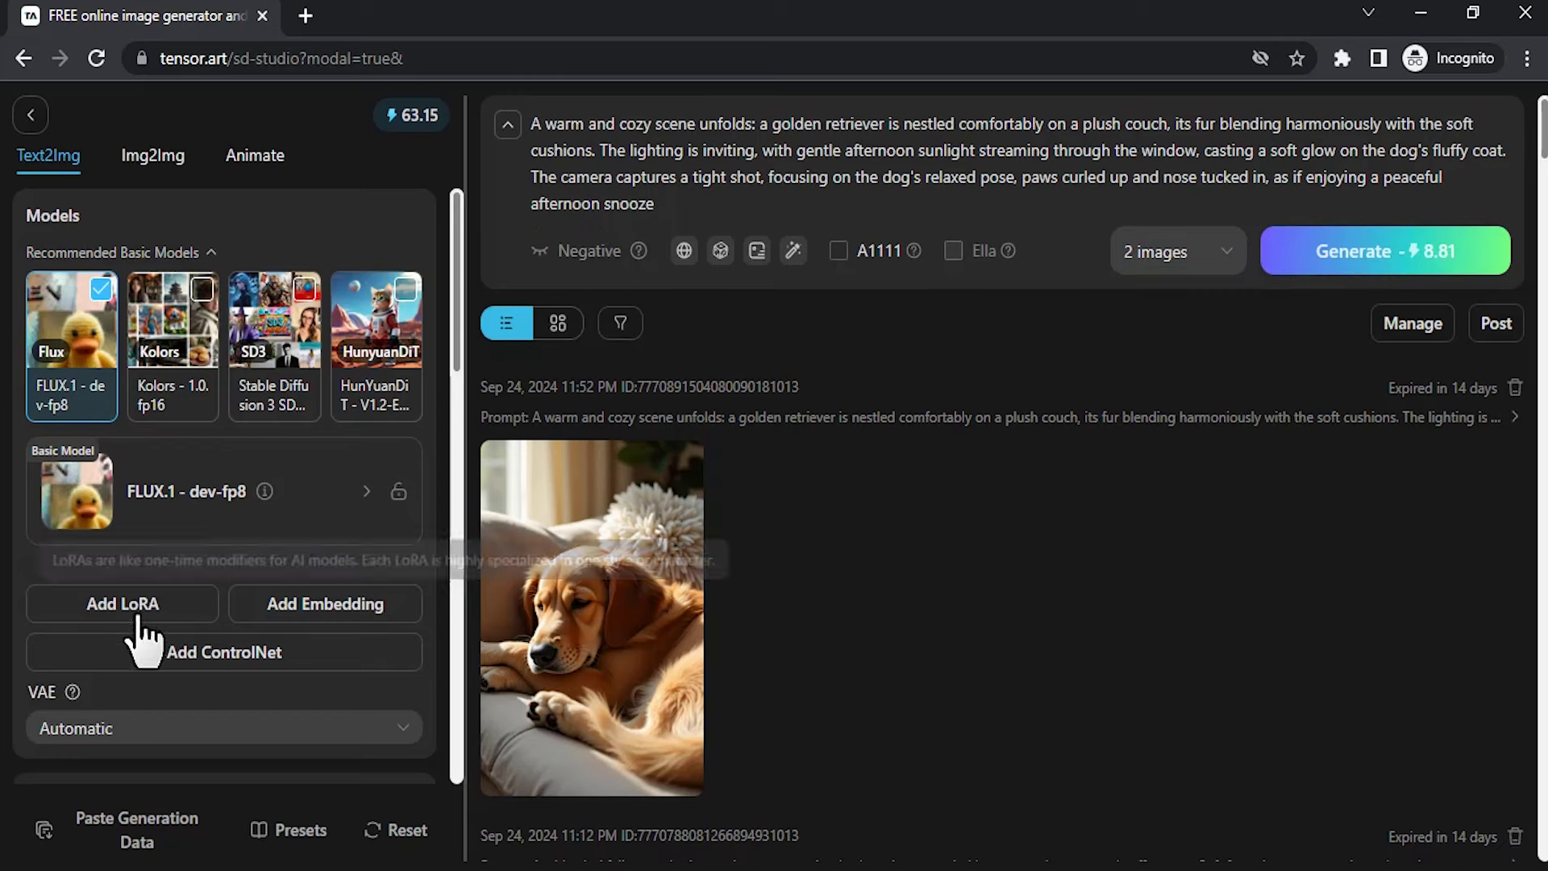
pyautogui.click(137, 622)
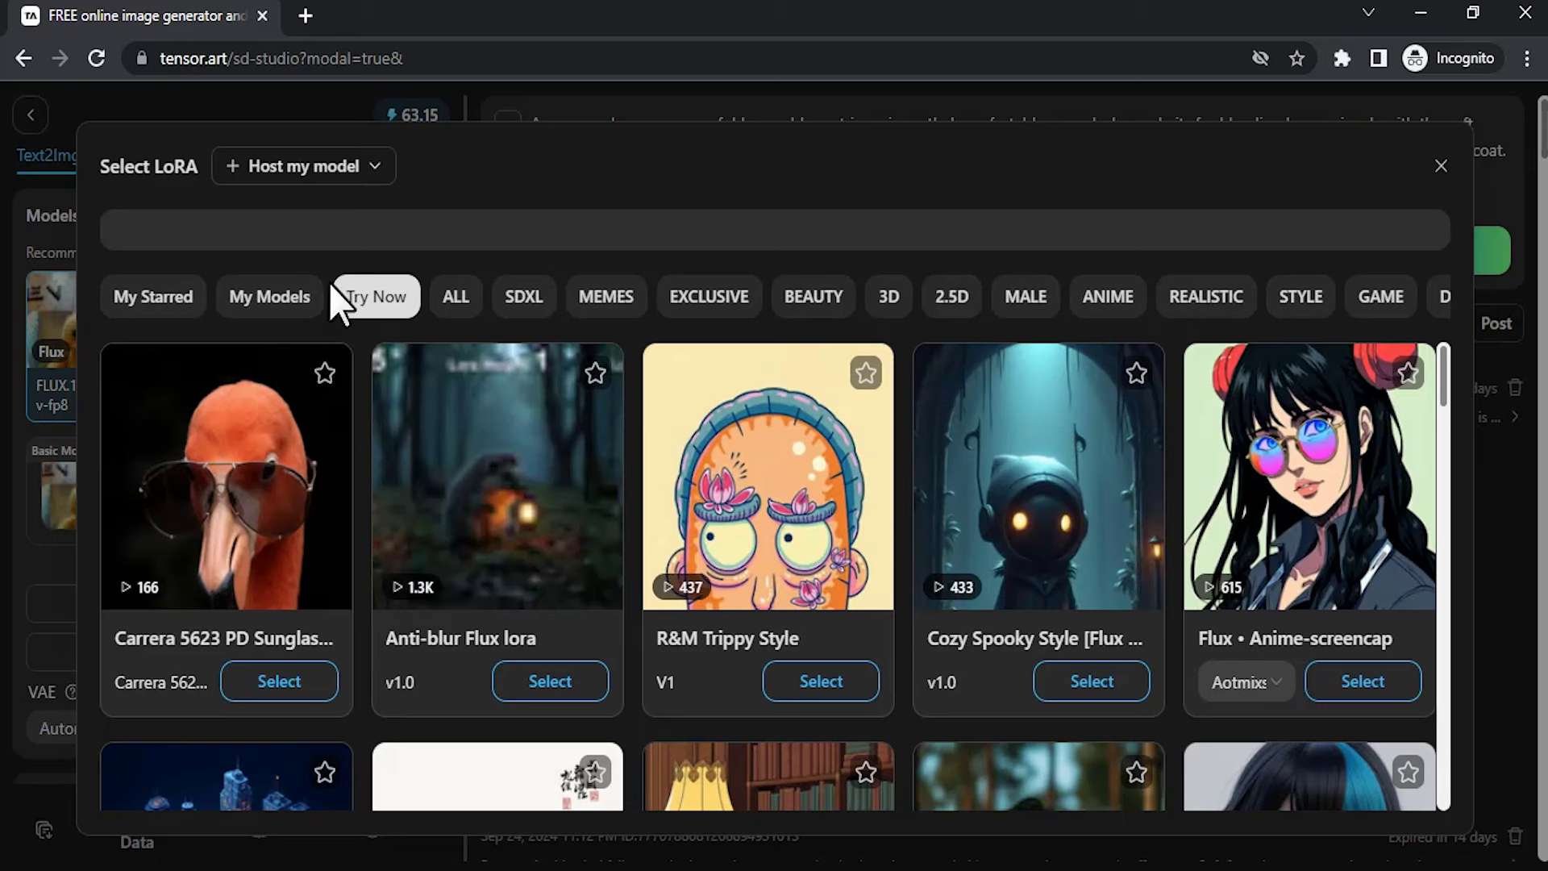
pyautogui.click(326, 230)
pyautogui.write('pixel')
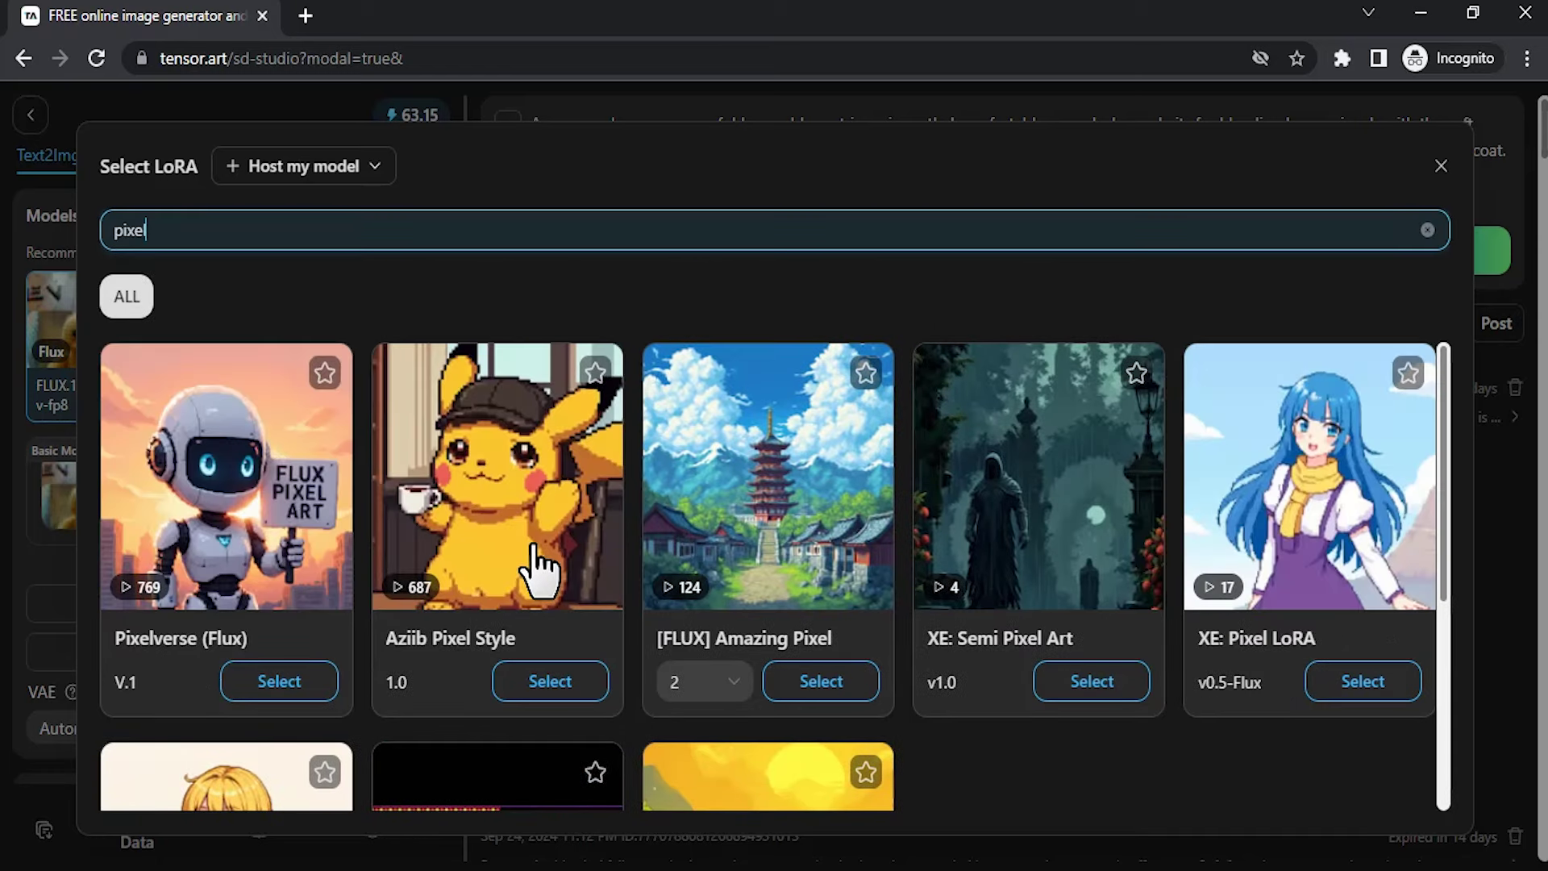
pyautogui.click(484, 527)
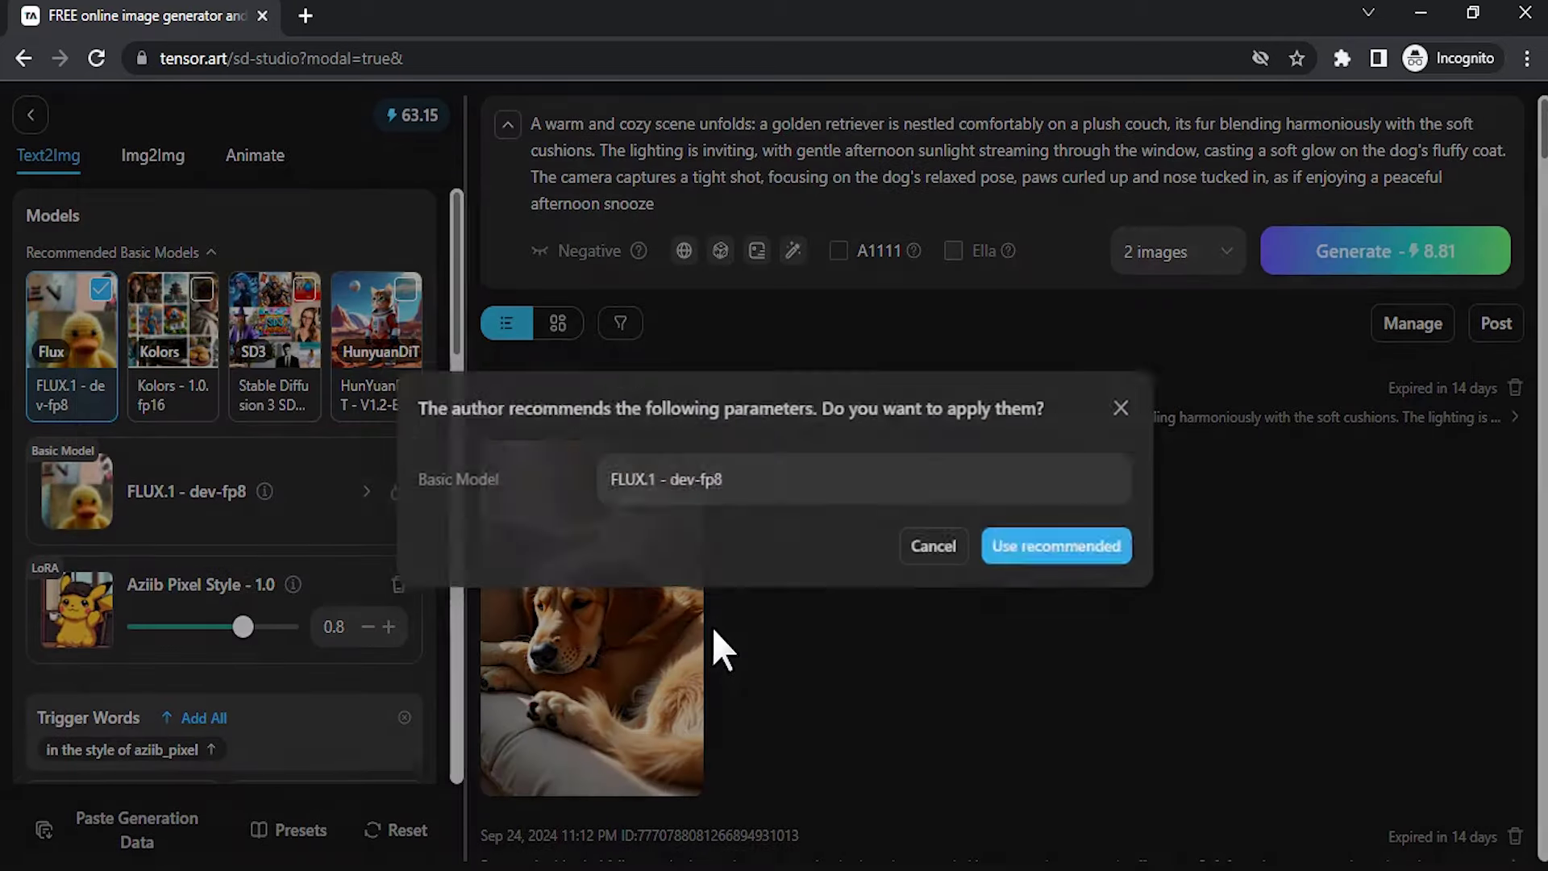
pyautogui.click(1084, 556)
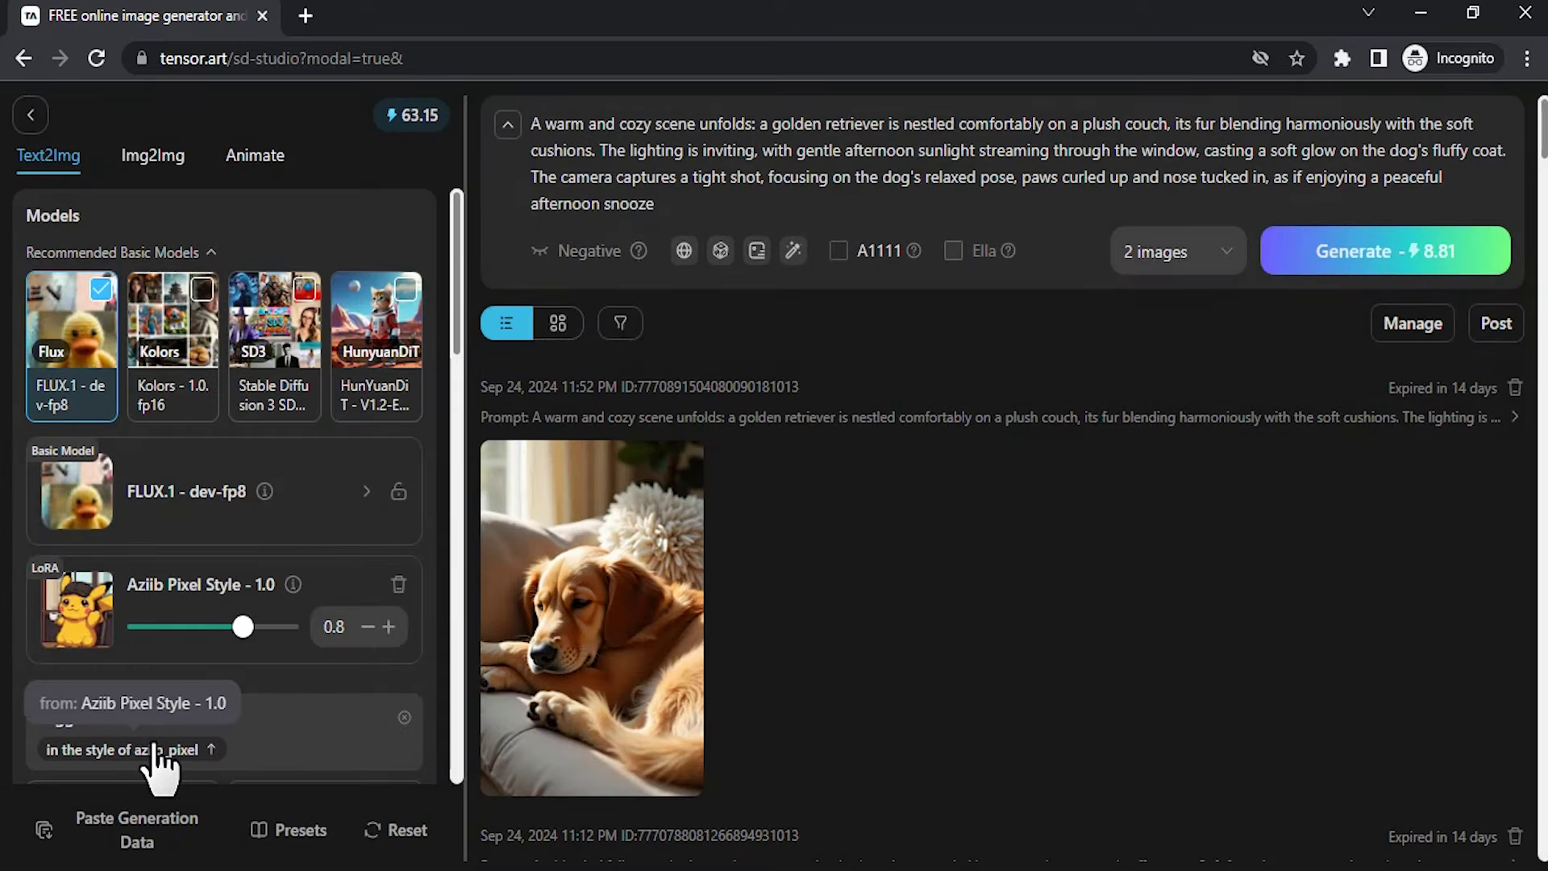
# Insert 'in the style of aziib_pixel' right after 'scene' in the prompt and generate.
pyautogui.click(213, 748)
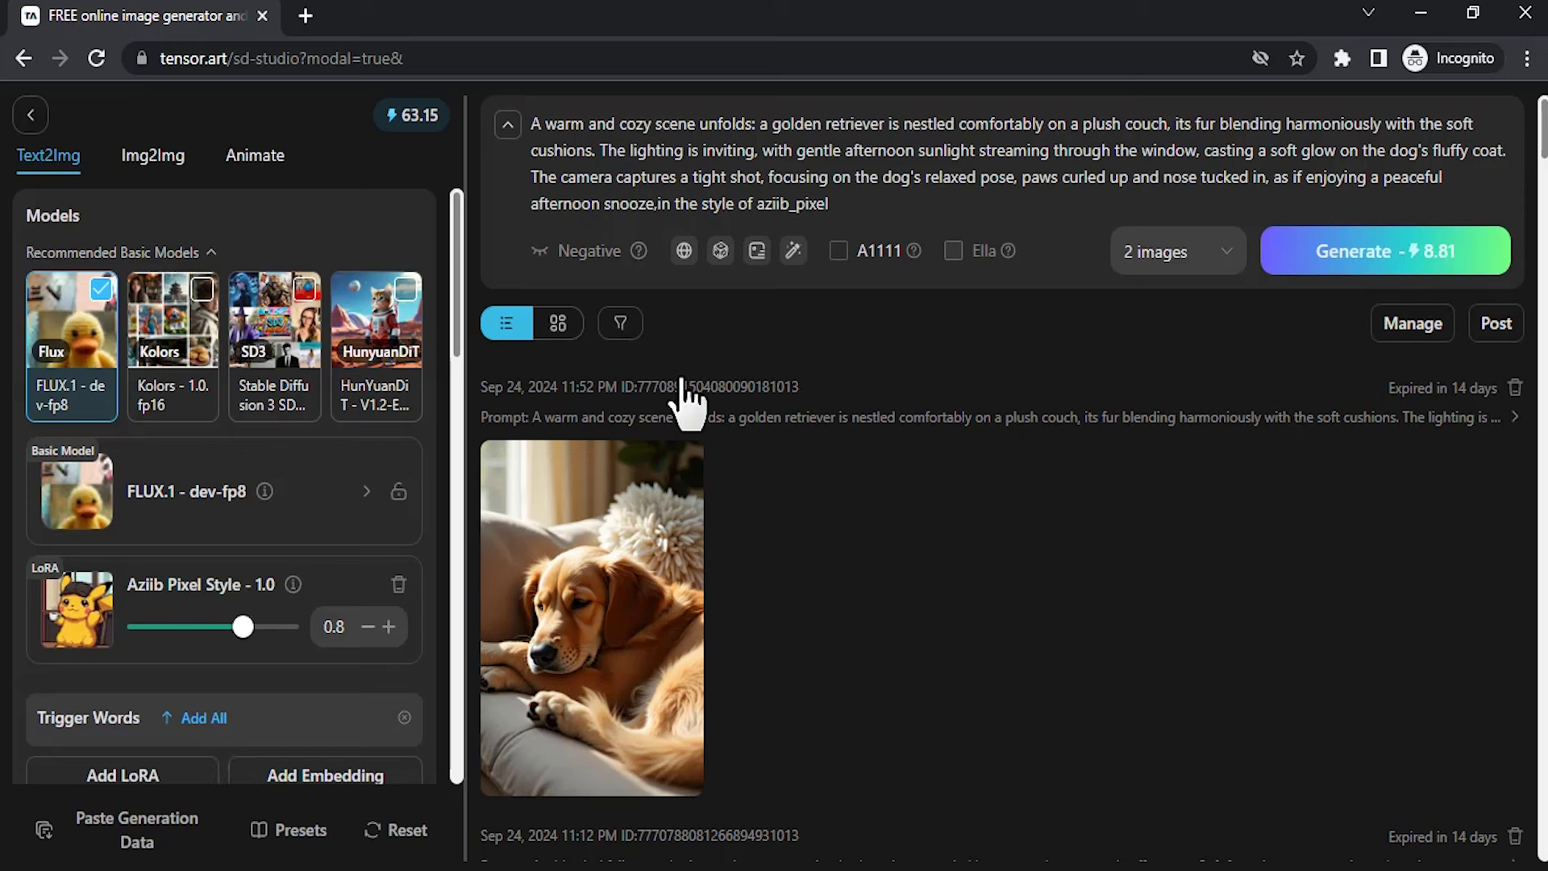
pyautogui.moveTo(834, 203); pyautogui.dragTo(658, 203)
pyautogui.hotkey('ctrl', 'c')
pyautogui.press('BackSpace')
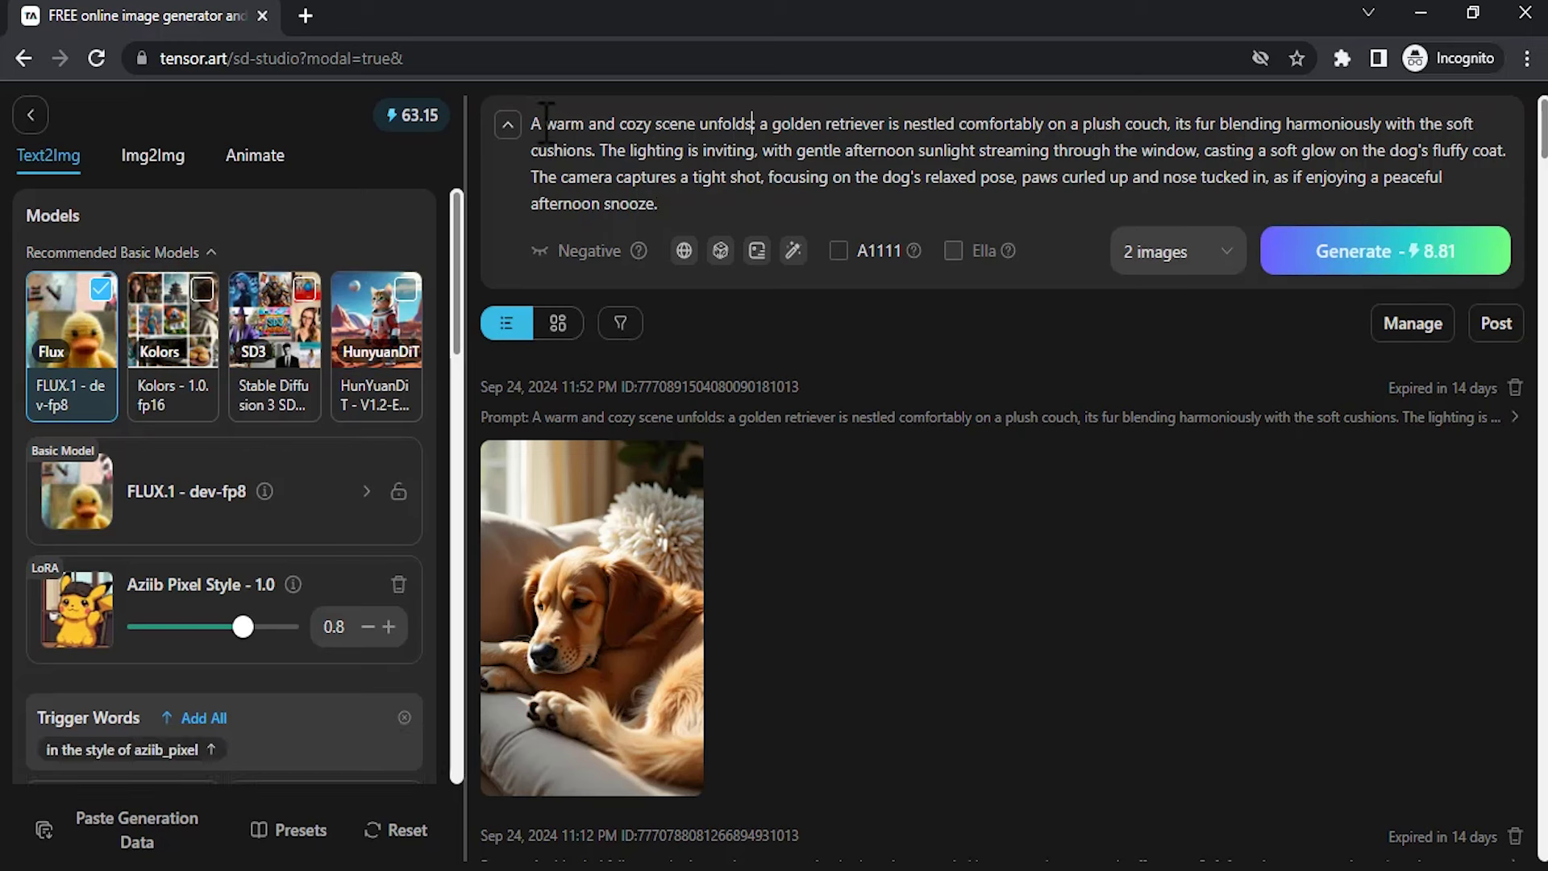
pyautogui.click(698, 124)
pyautogui.hotkey('ctrl', 'v')
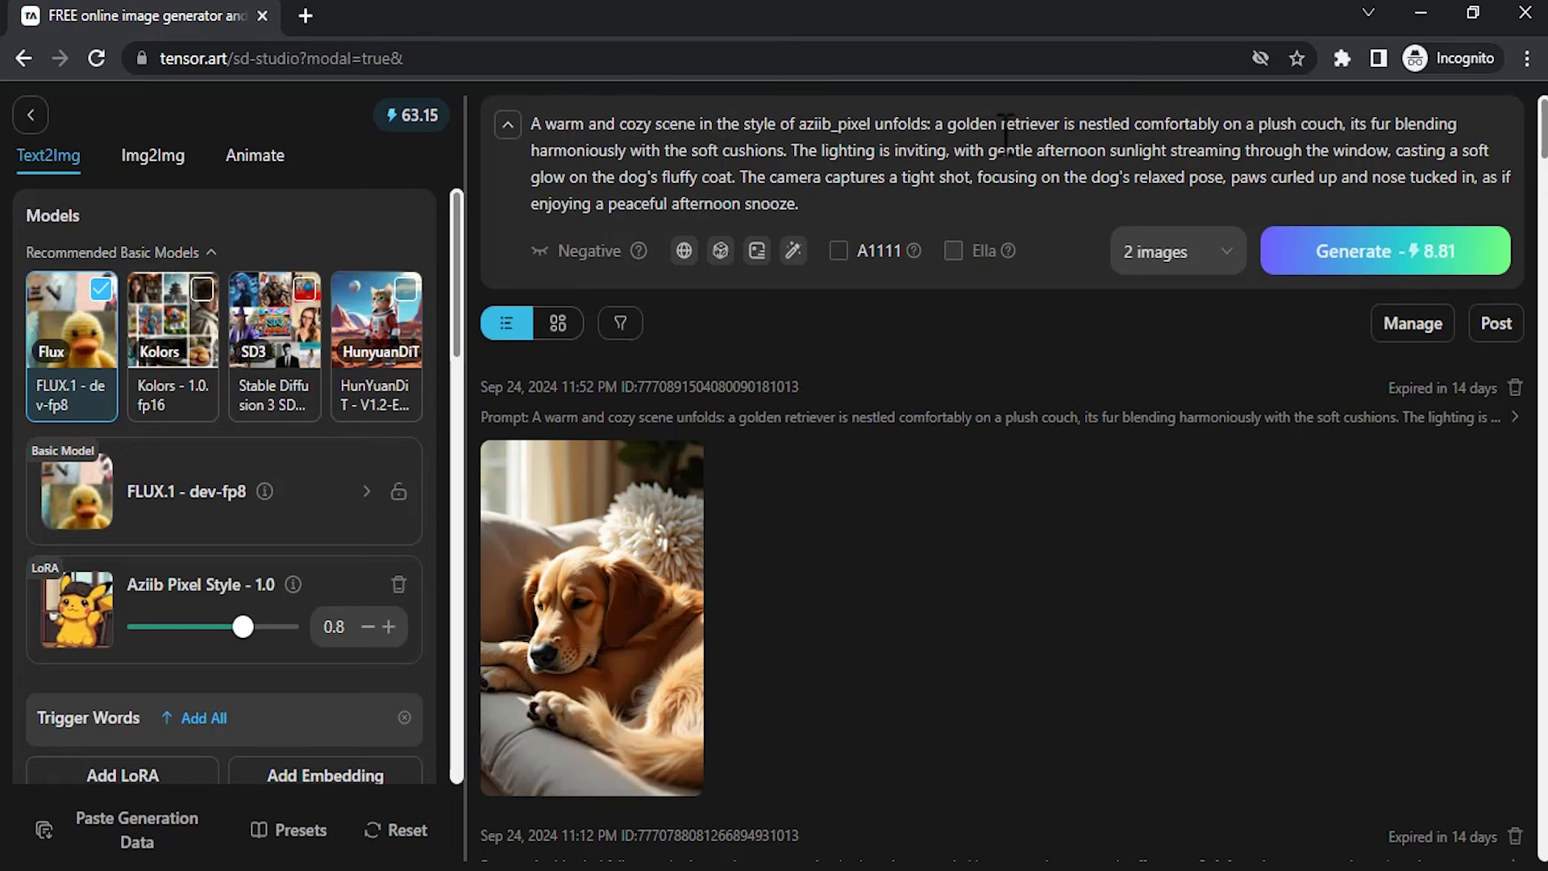
pyautogui.click(1344, 247)
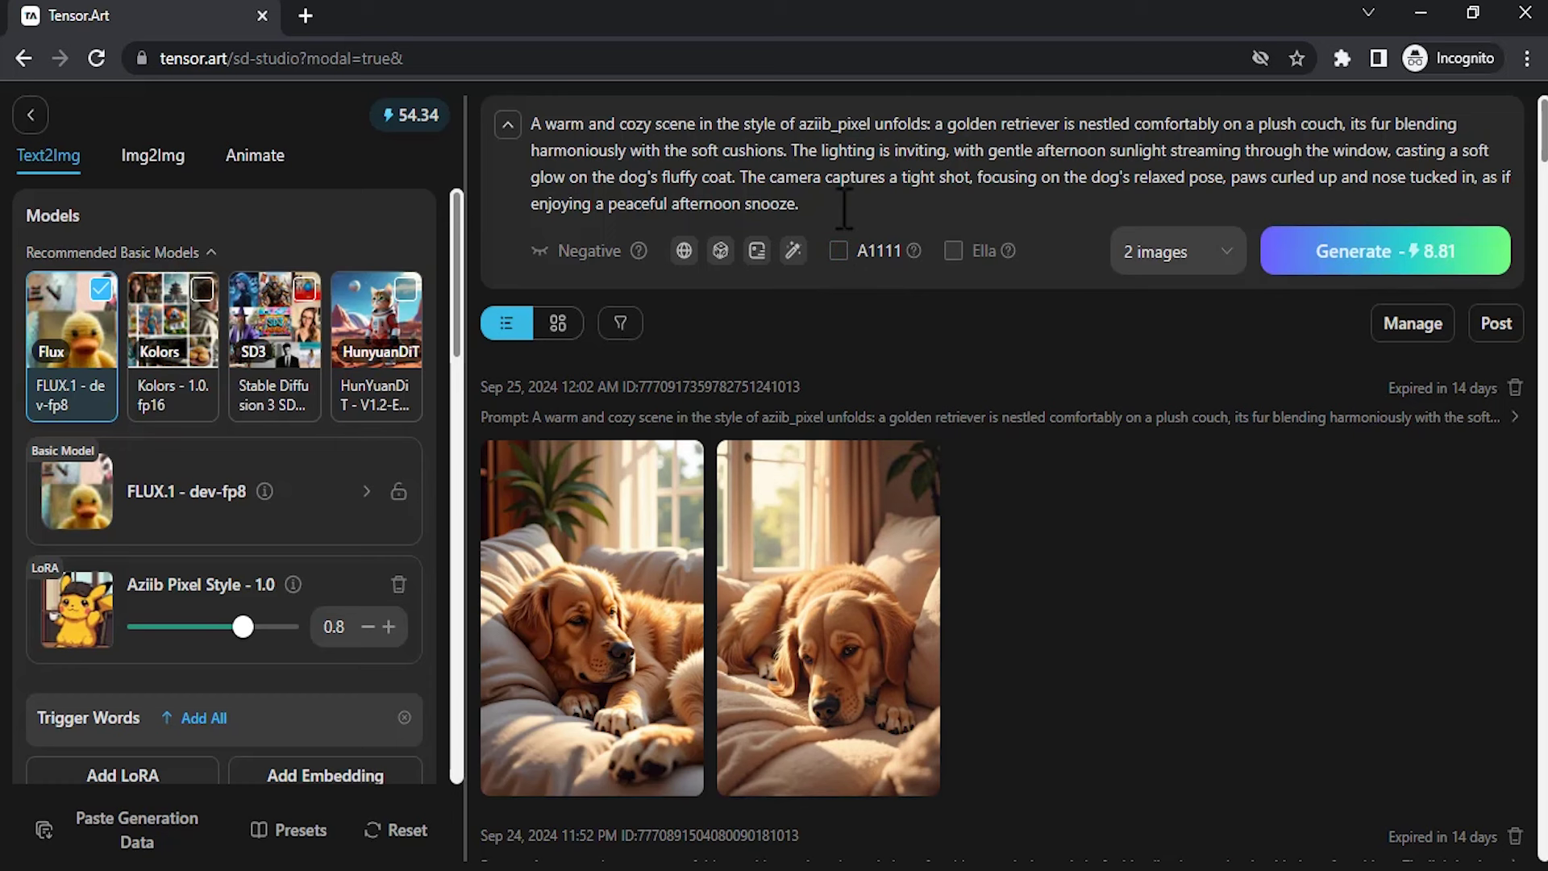
# Change the prompt to 'a dog sitting in the couch' plus the trigger phrase, then generate one image.
pyautogui.hotkey('ctrl', 'a')
pyautogui.write('a dog sitt')
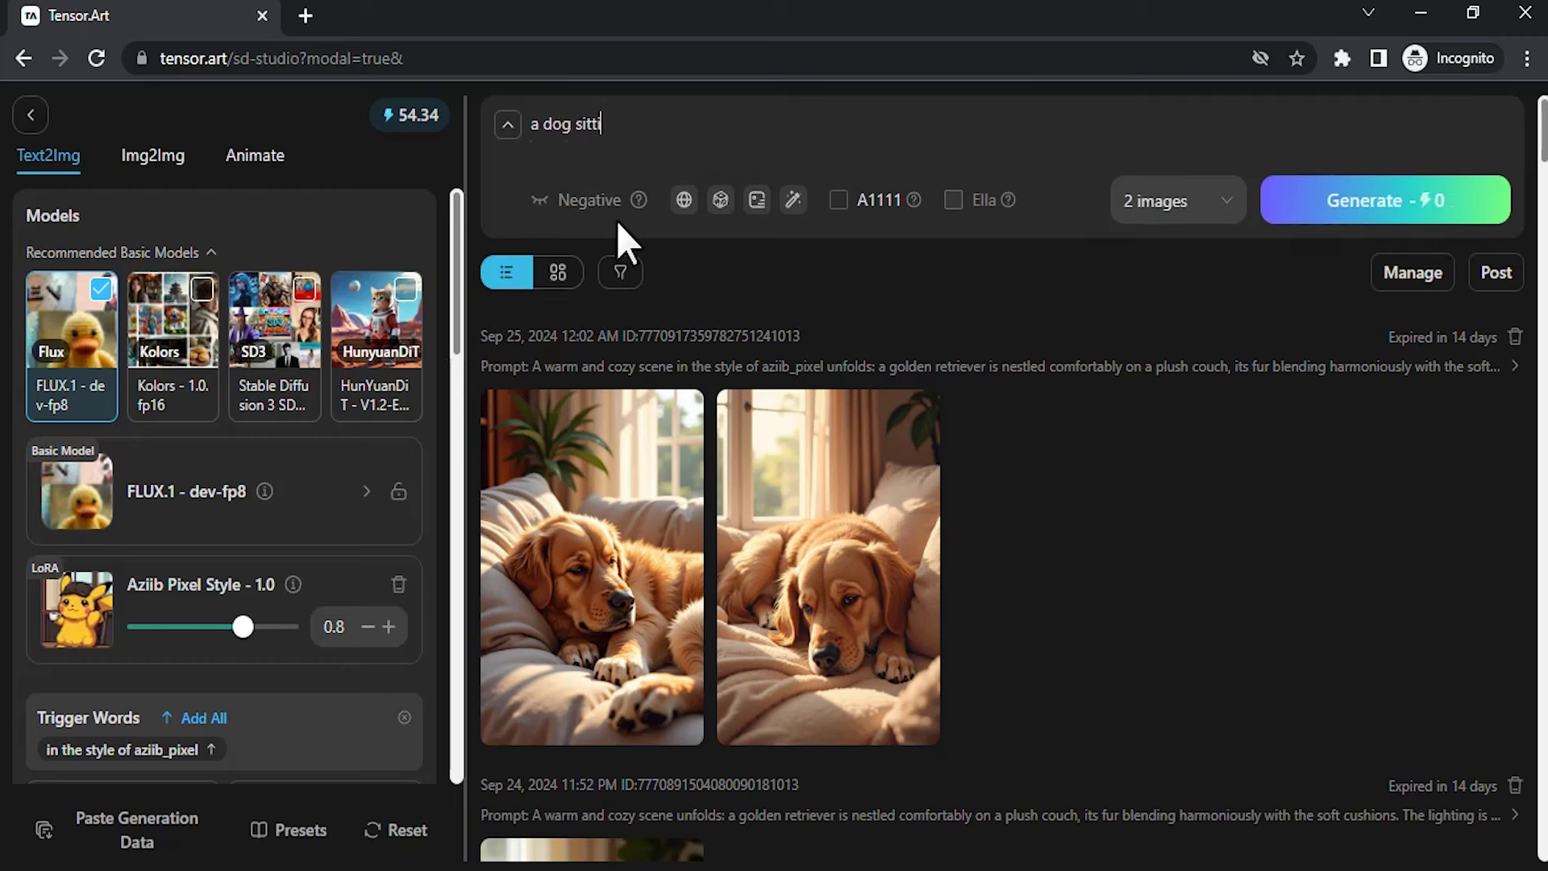
pyautogui.write('ing in the couch')
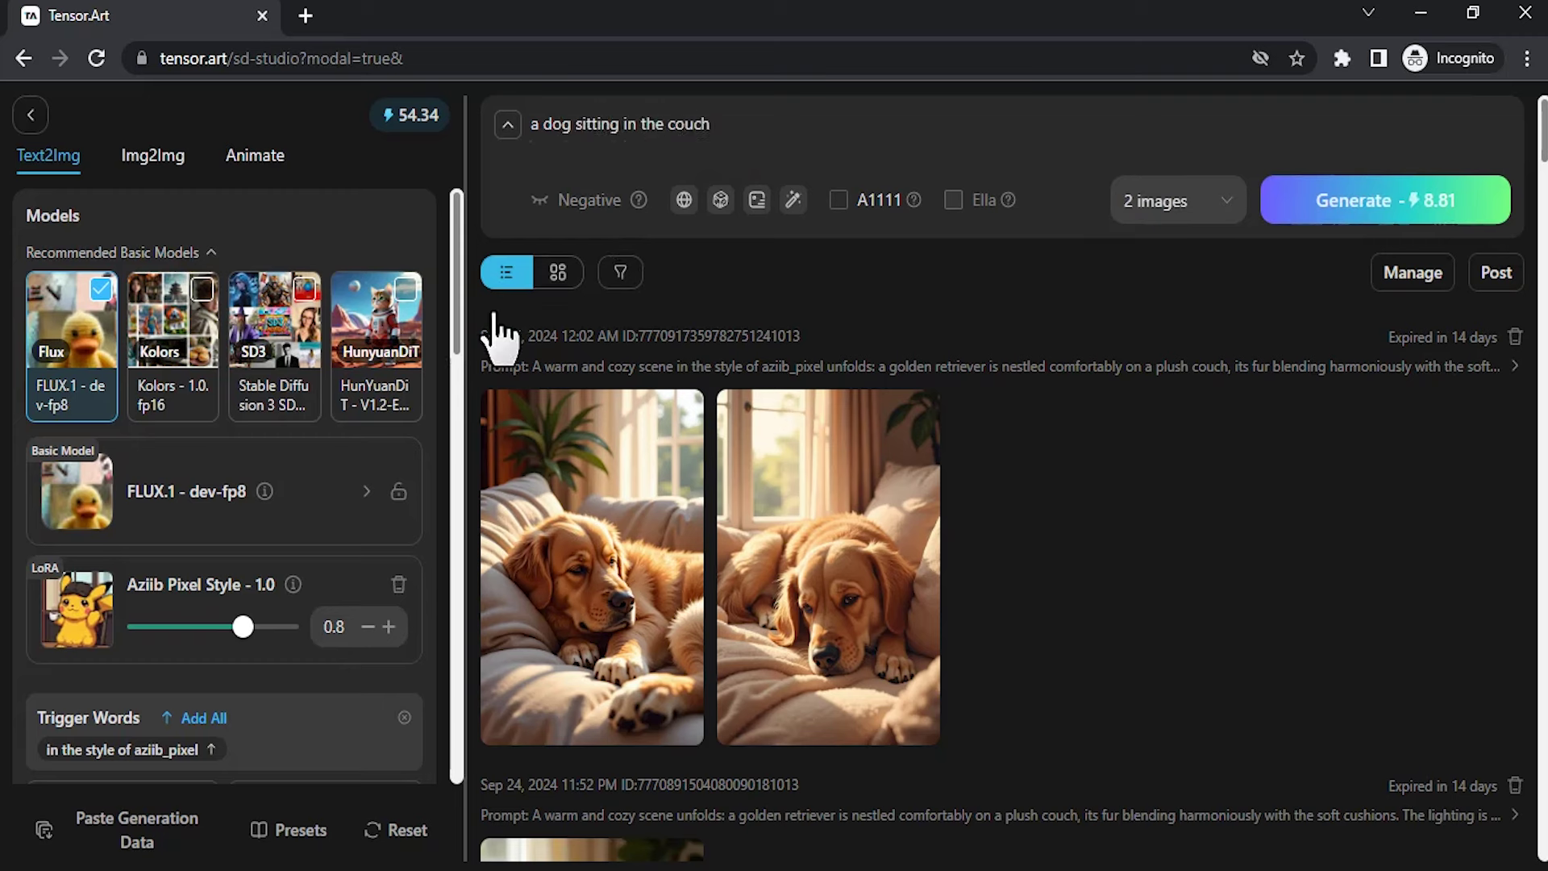
pyautogui.click(129, 749)
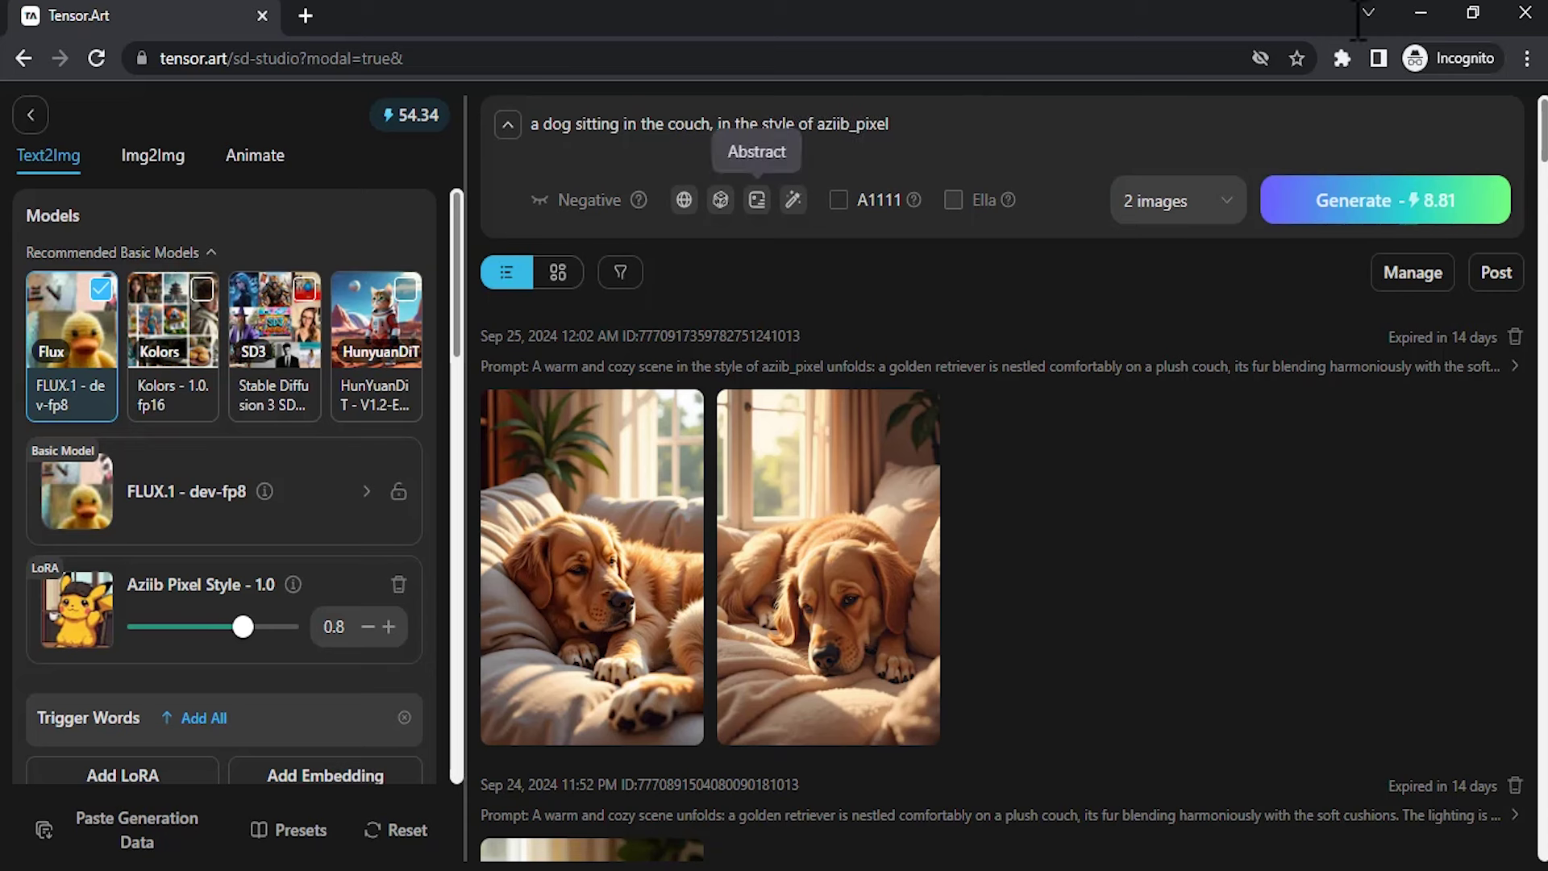
pyautogui.click(1177, 200)
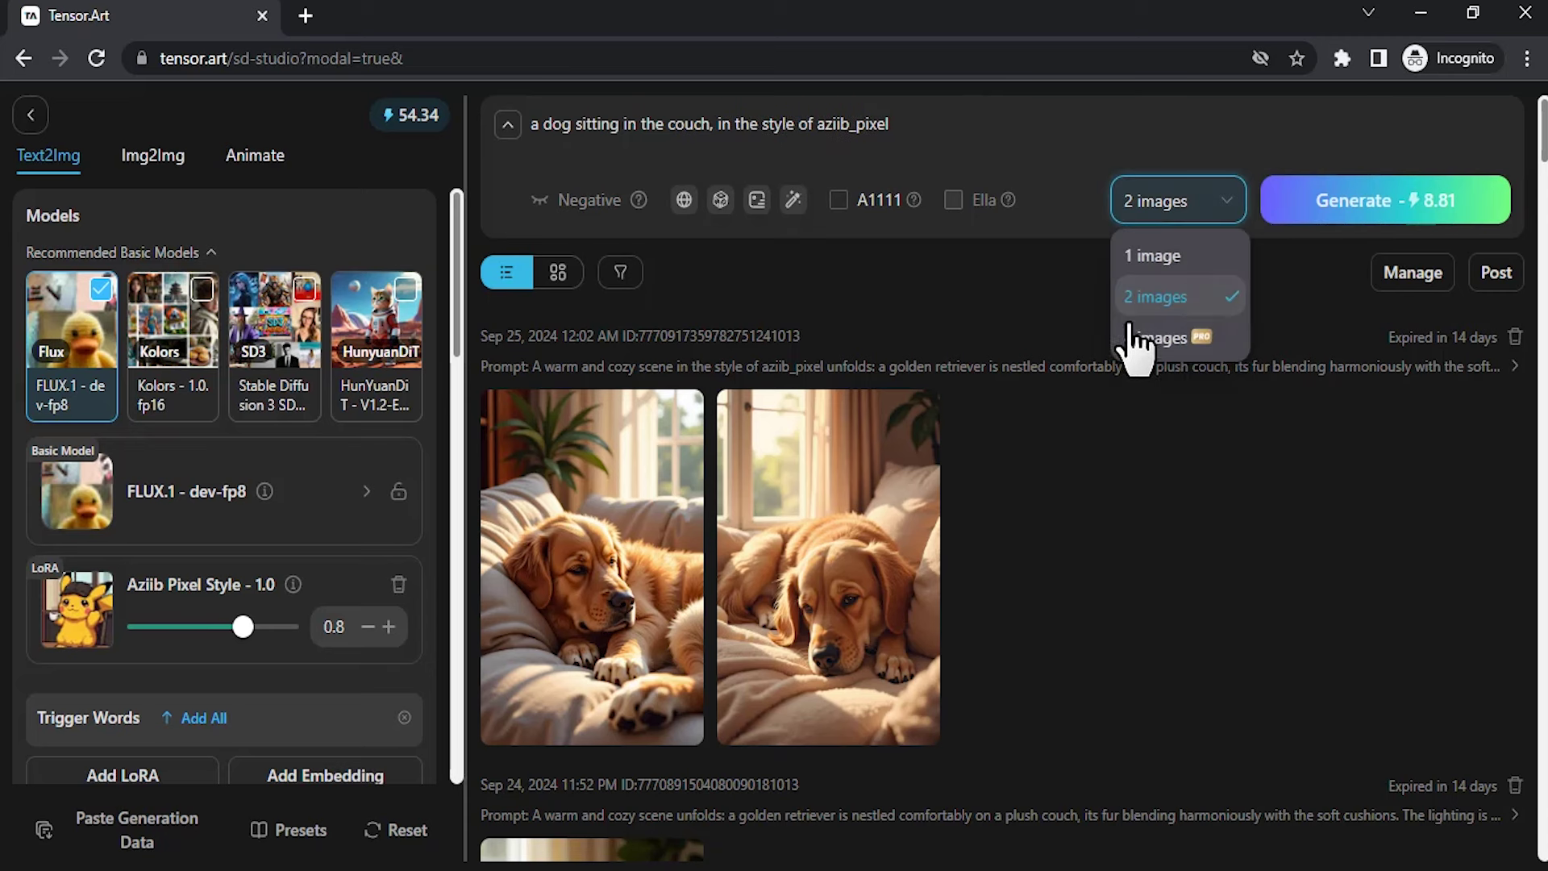
pyautogui.click(1171, 260)
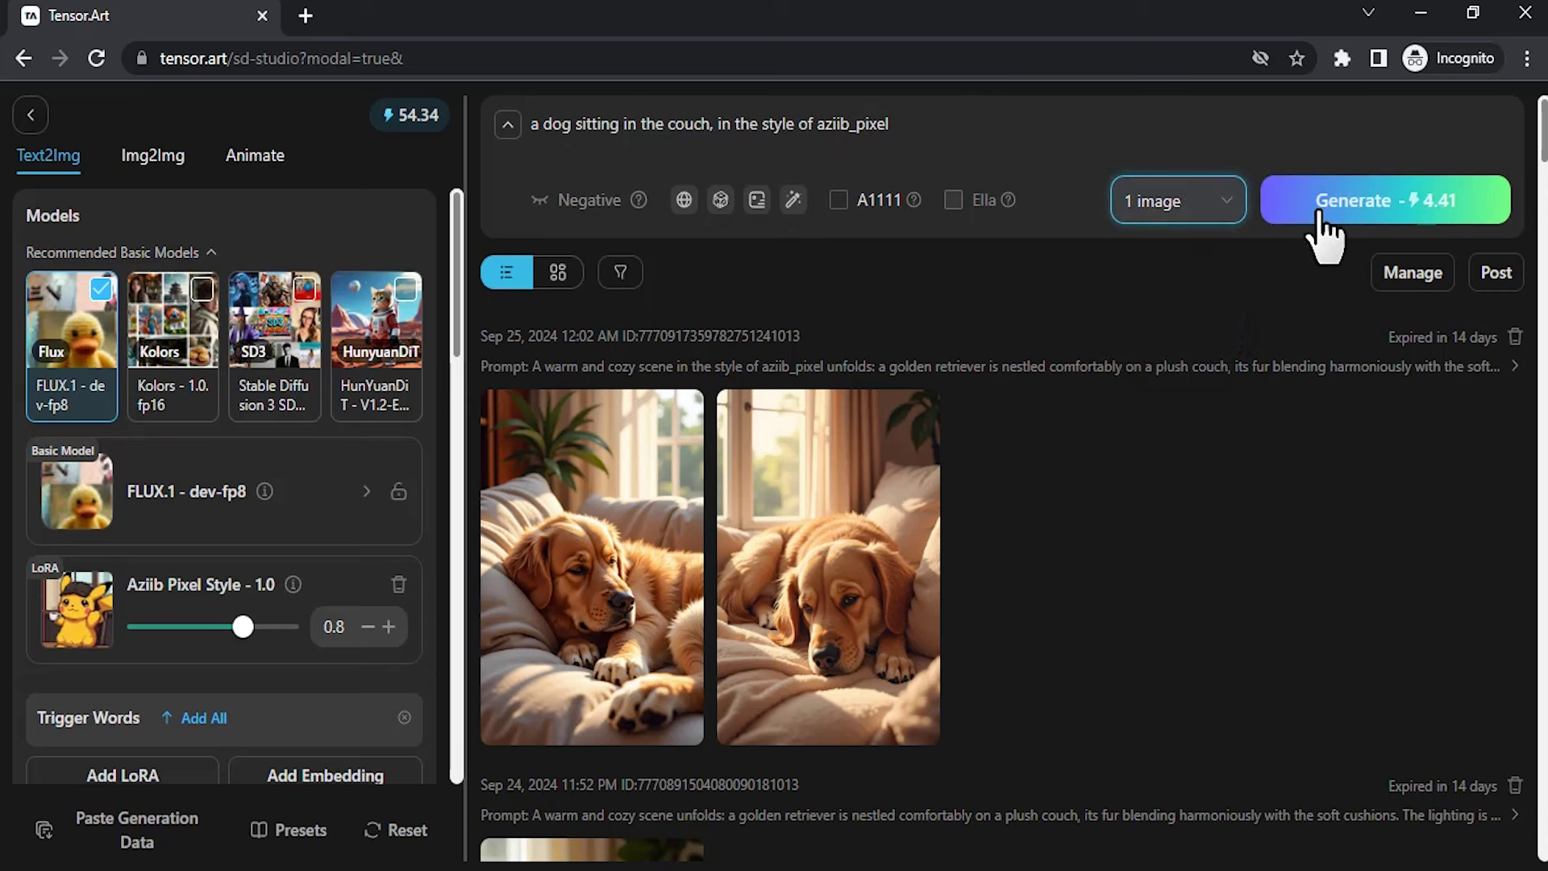
pyautogui.click(1388, 206)
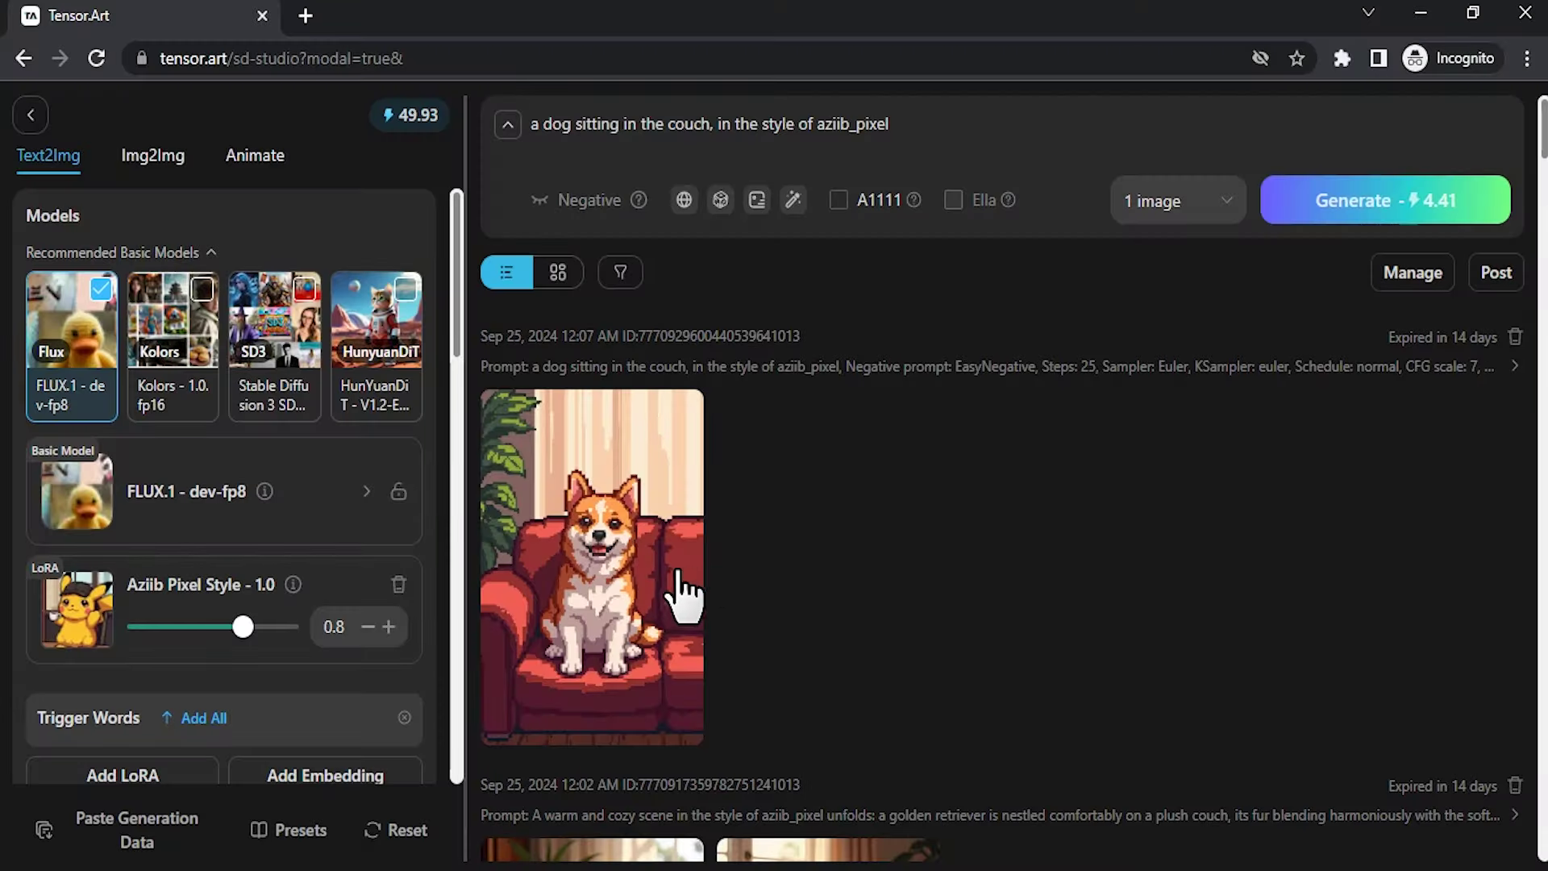
# Check the new pixel-art dog on a red couch at the top of the results.
pyautogui.moveTo(657, 605)
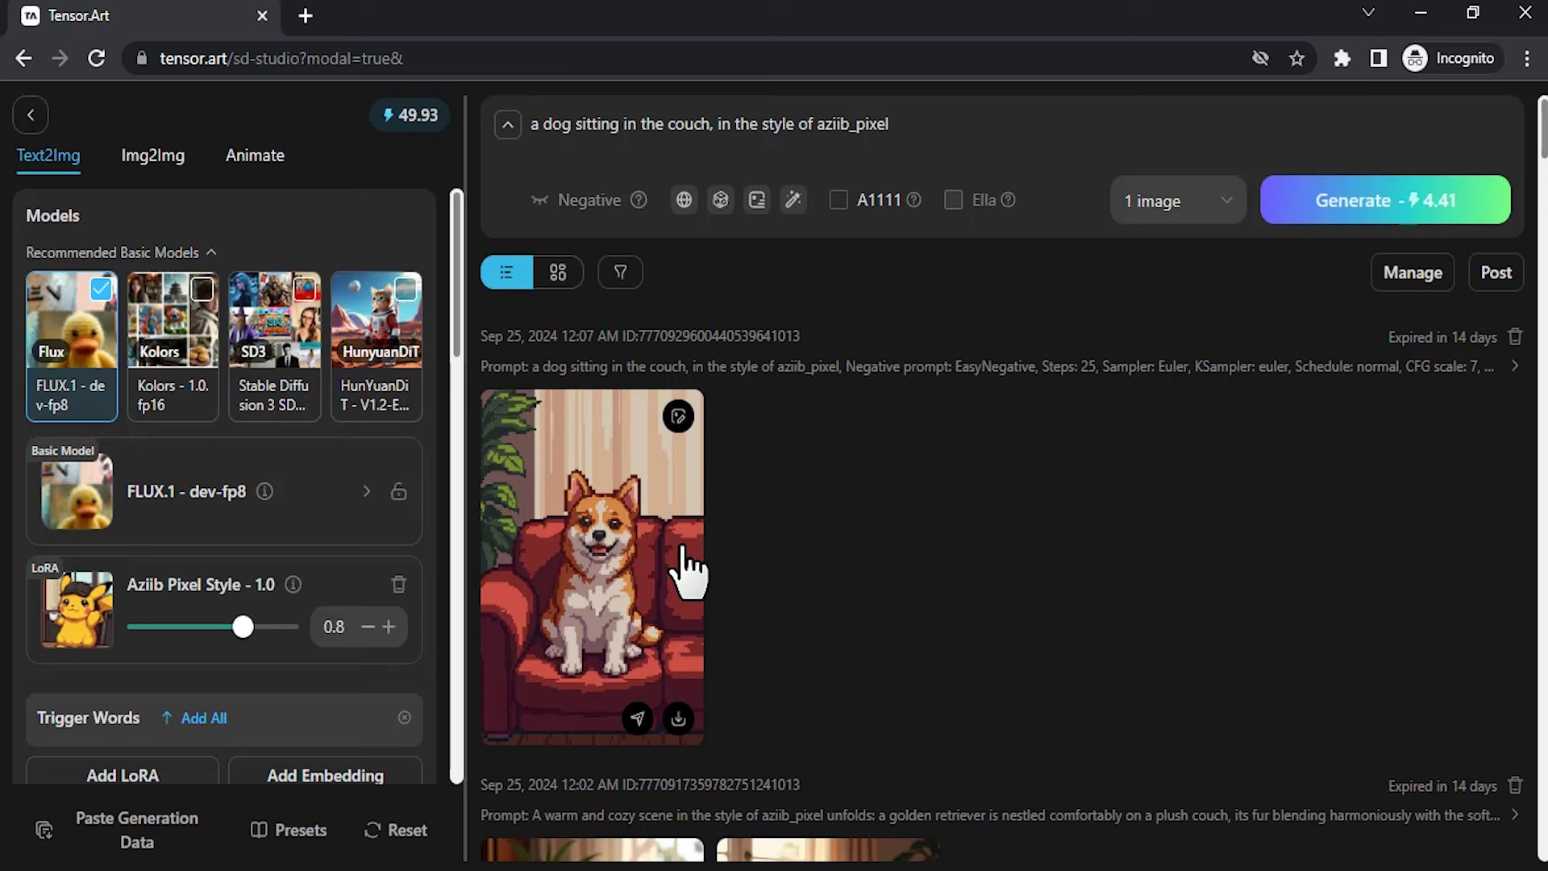